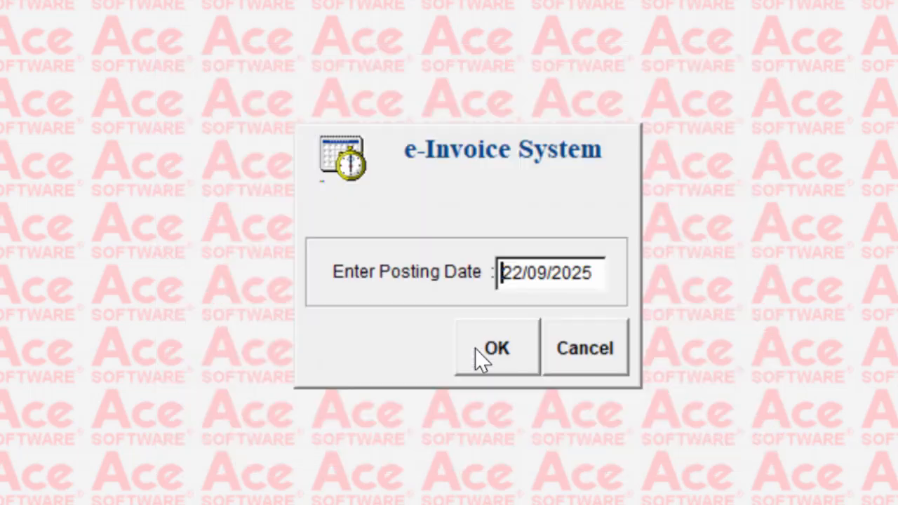
- Enter the system with posting date 22/09/2025 and look through the Maintenance, Posting, Report and Others functions
click(483, 343)
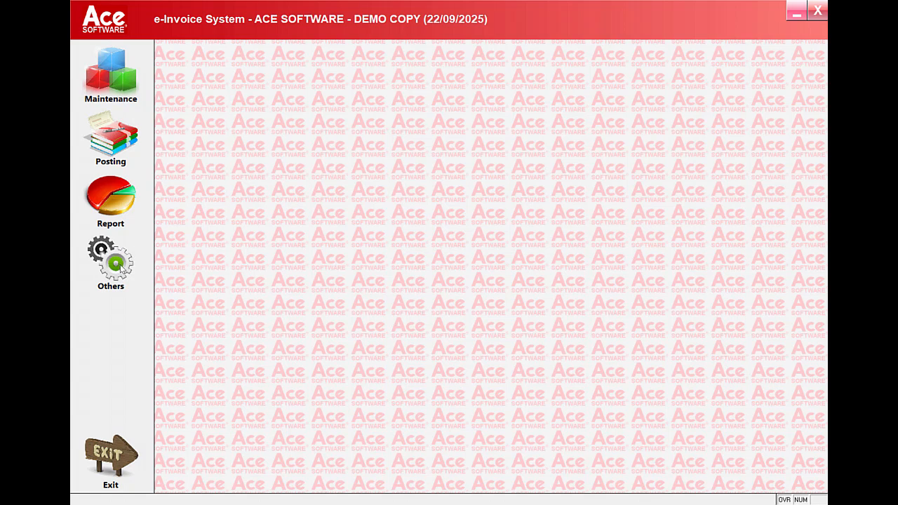
click(118, 87)
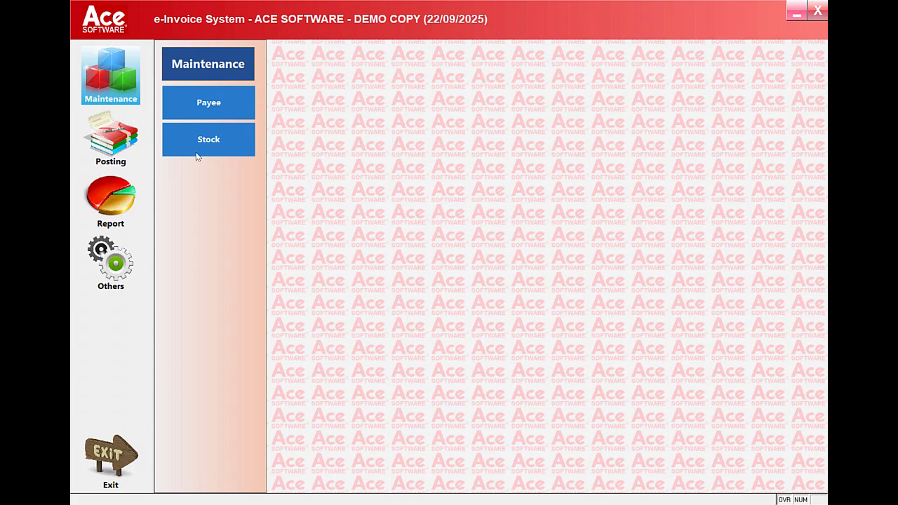
click(110, 144)
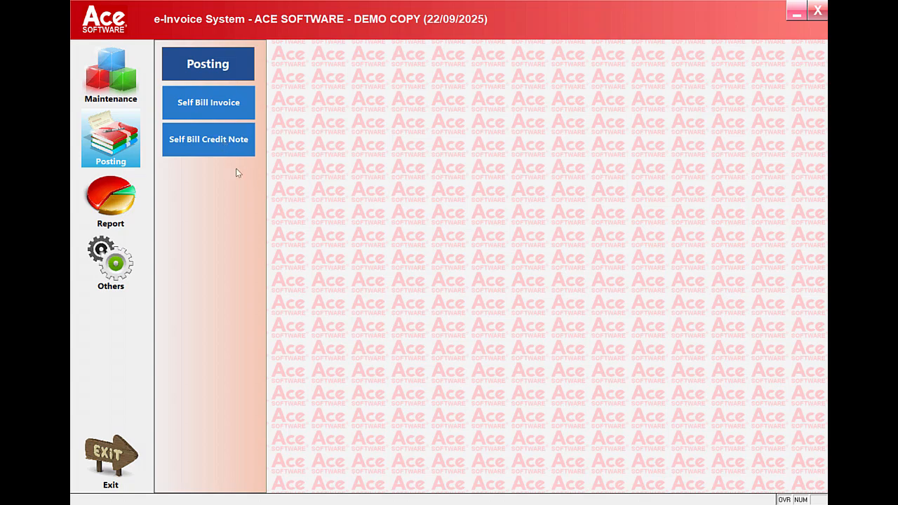
click(114, 199)
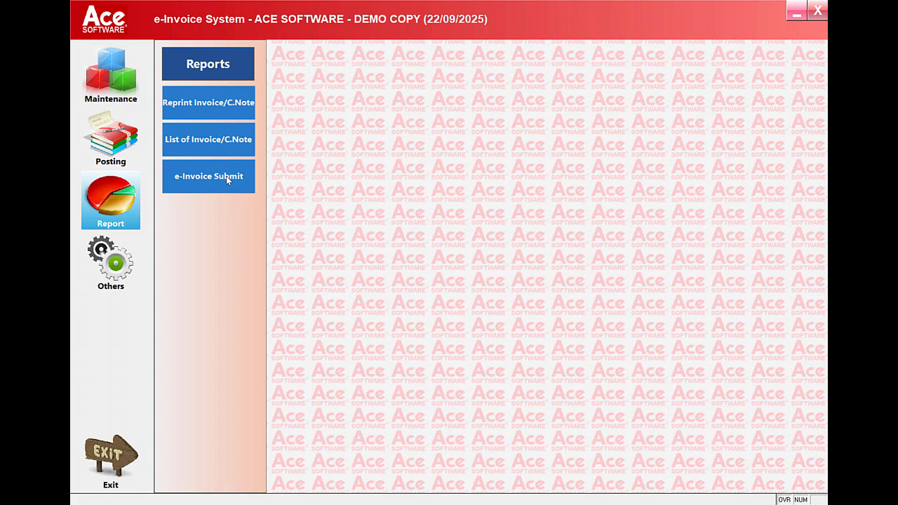
click(131, 257)
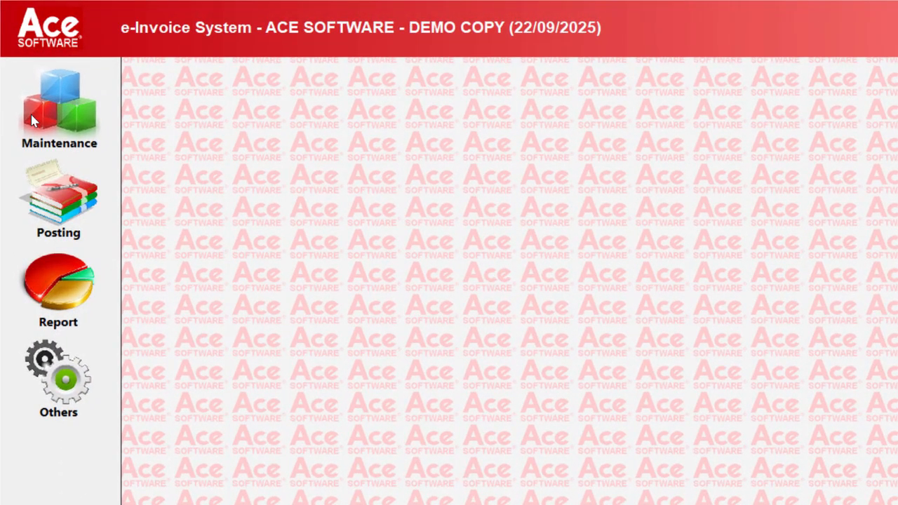
- Open payee account maintenance and load the existing payee record by entering its account number
click(58, 108)
click(199, 148)
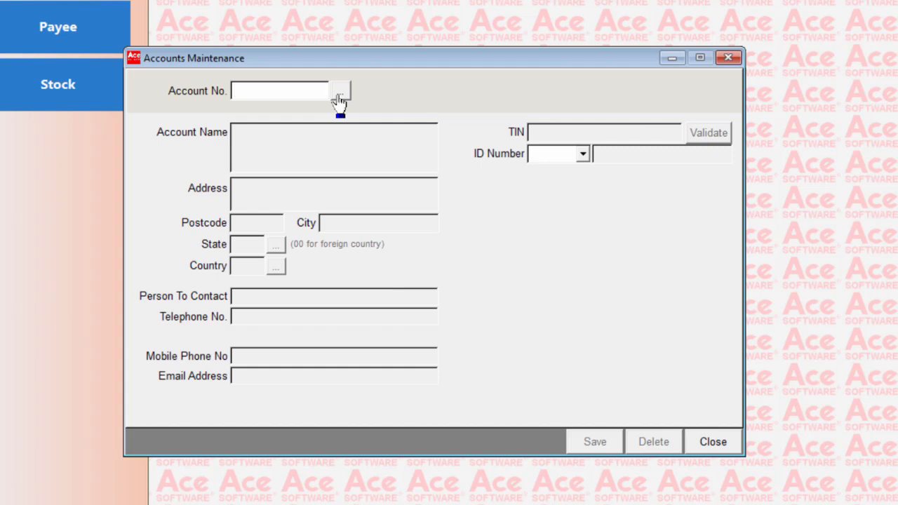
text(PAYEE04)
key(Return)
key(Return)
key(Return)
key(Return)
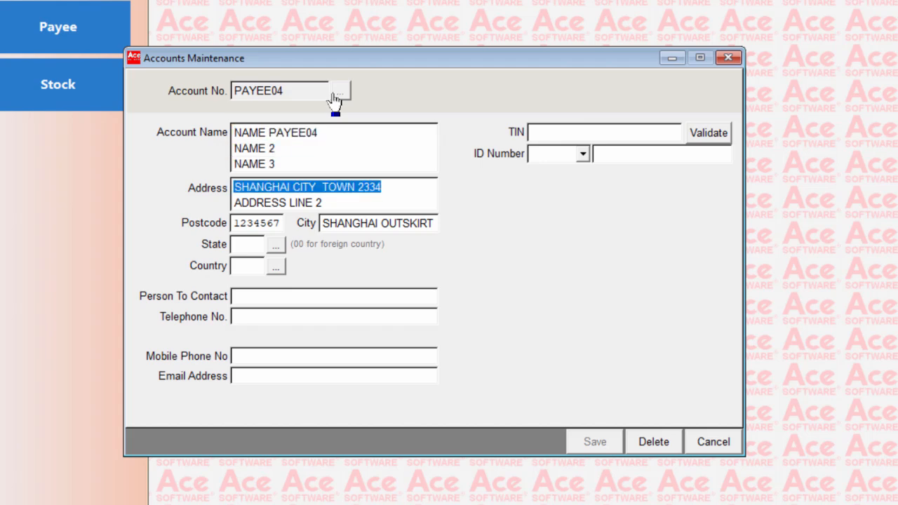
- Replace the first line of the payee's address with the new street and section
text(STREE 42)
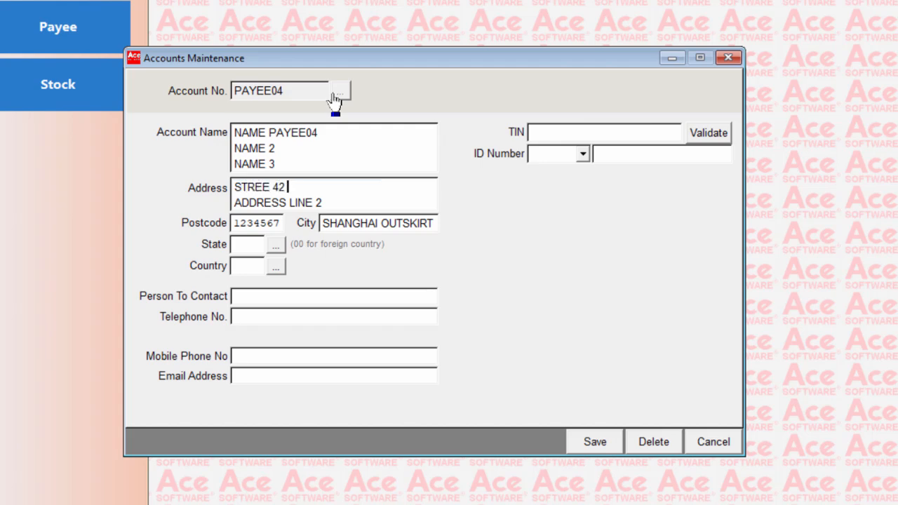
key(BackSpace)
key(BackSpace)
key(BackSpace)
text(T 42  SECTION )
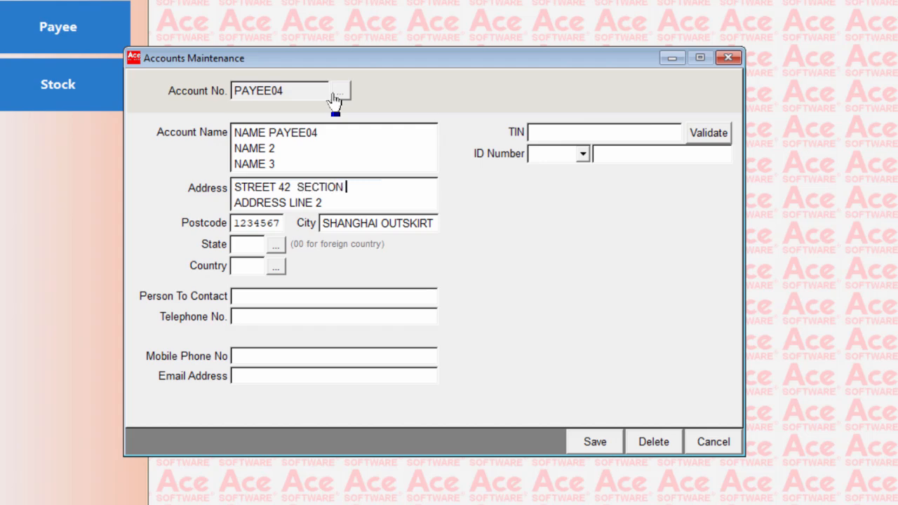
text(03)
- Replace the payee's postcode and set the city to SHANGHAI
key(Tab)
key(Tab)
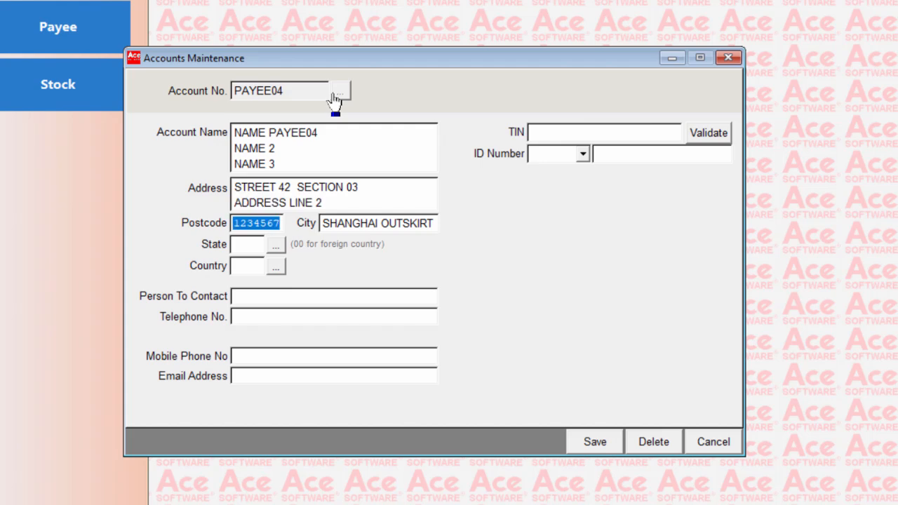
text(56666)
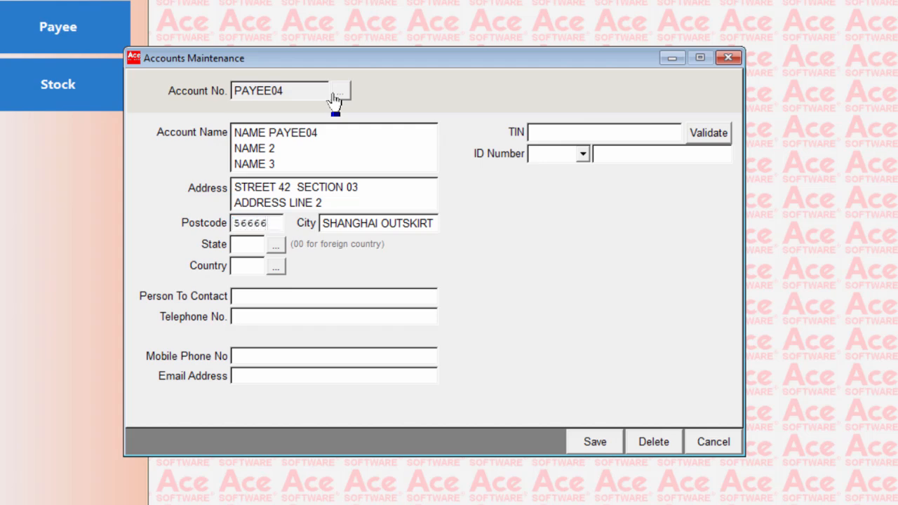
key(Tab)
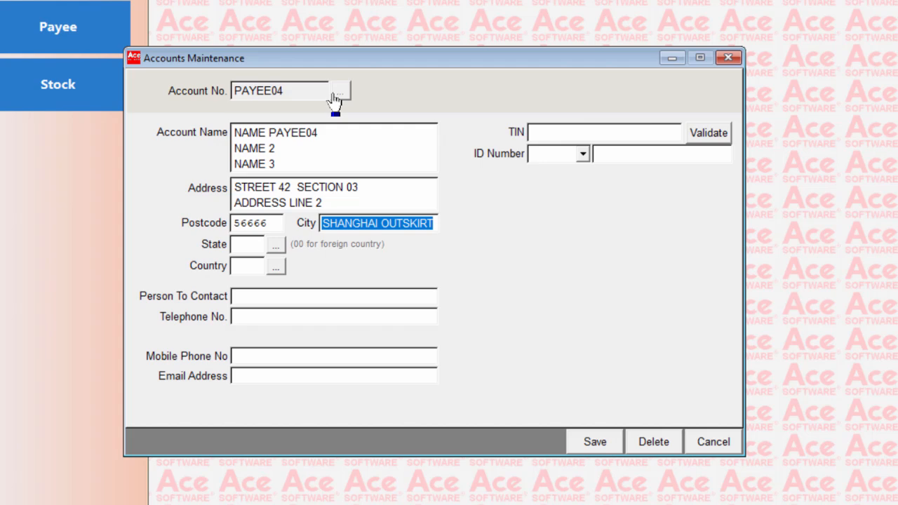
key(BackSpace)
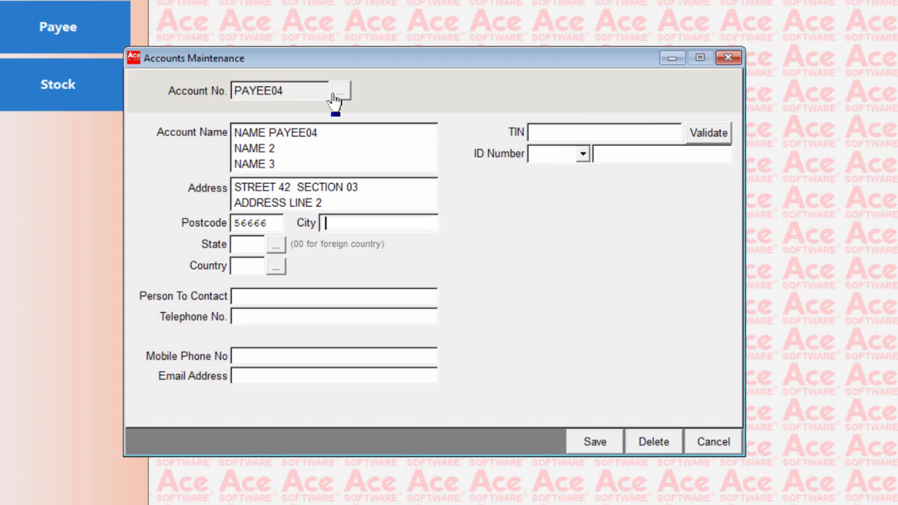
key(Tab)
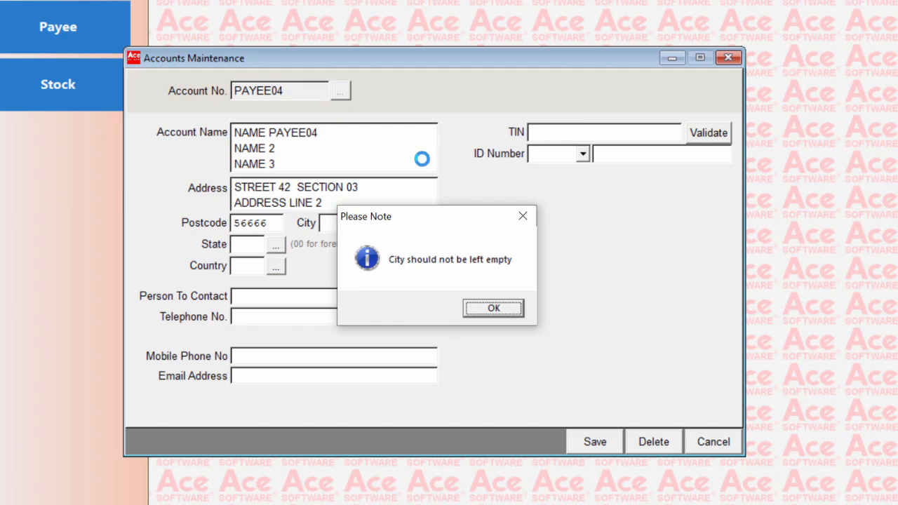
click(486, 314)
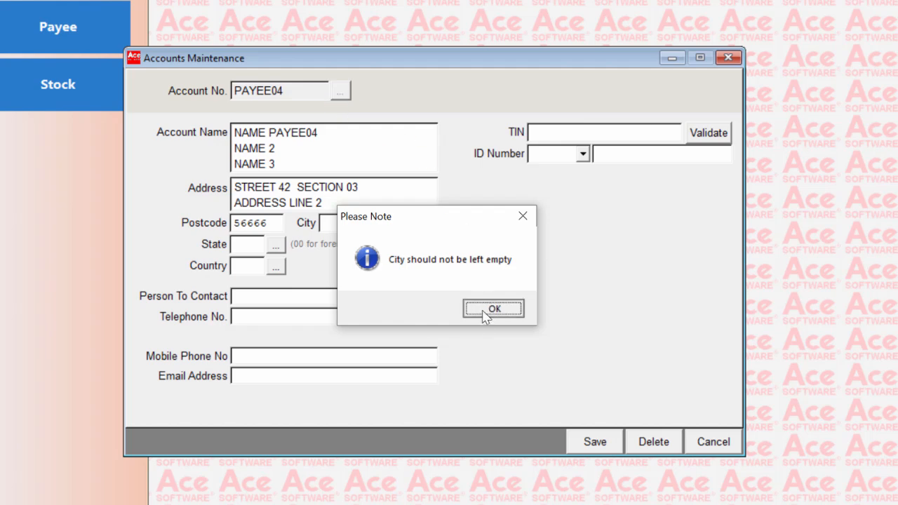
click(391, 226)
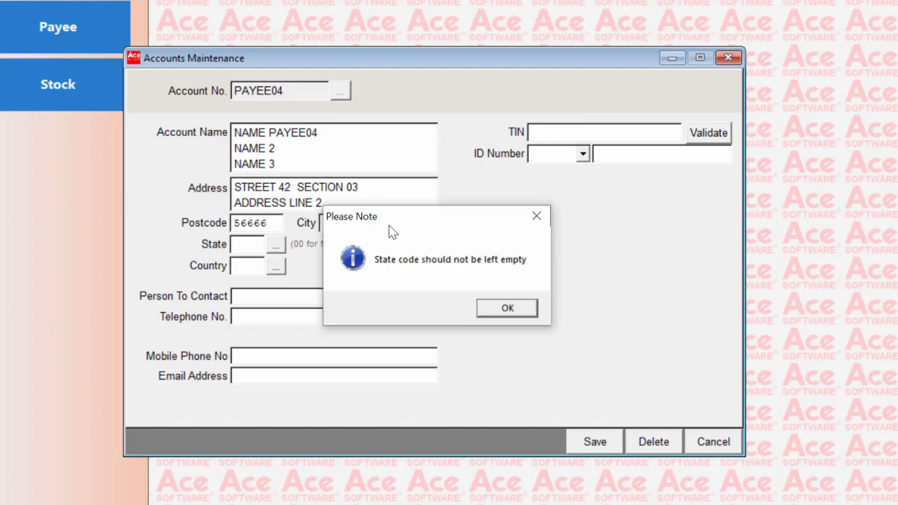
click(493, 315)
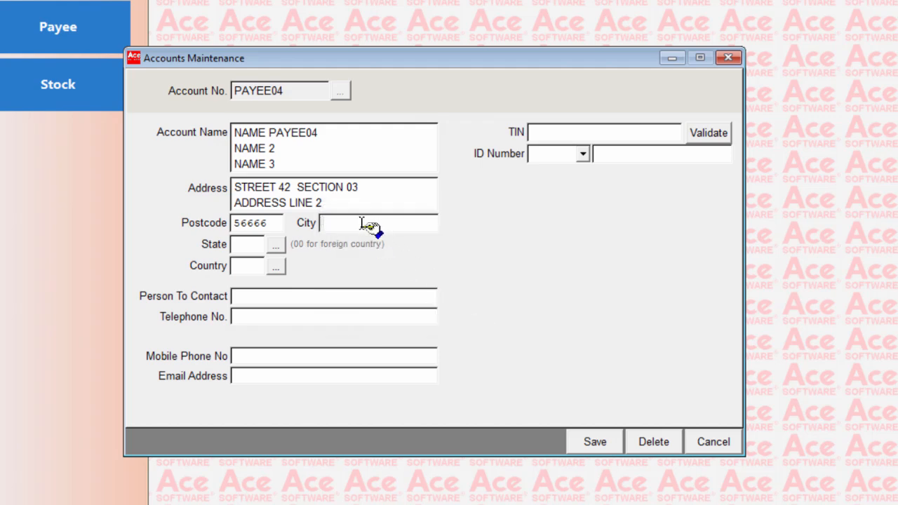
text(SHANGHAI)
key(Tab)
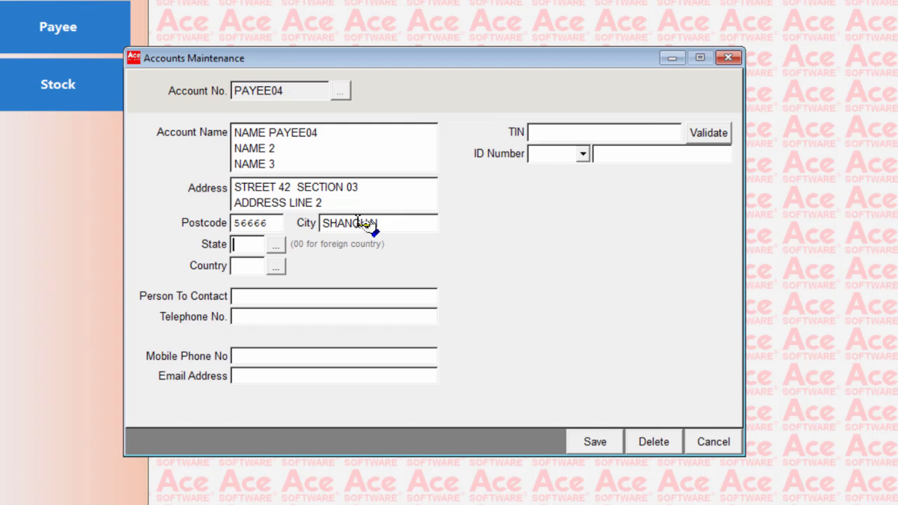
- Set the payee's state to code 00, All States, from the state code list
click(276, 247)
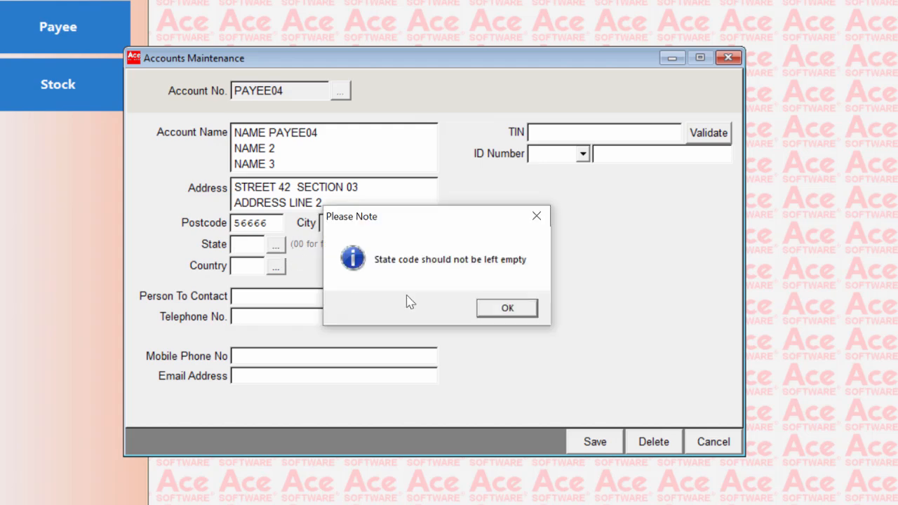
click(507, 307)
click(277, 247)
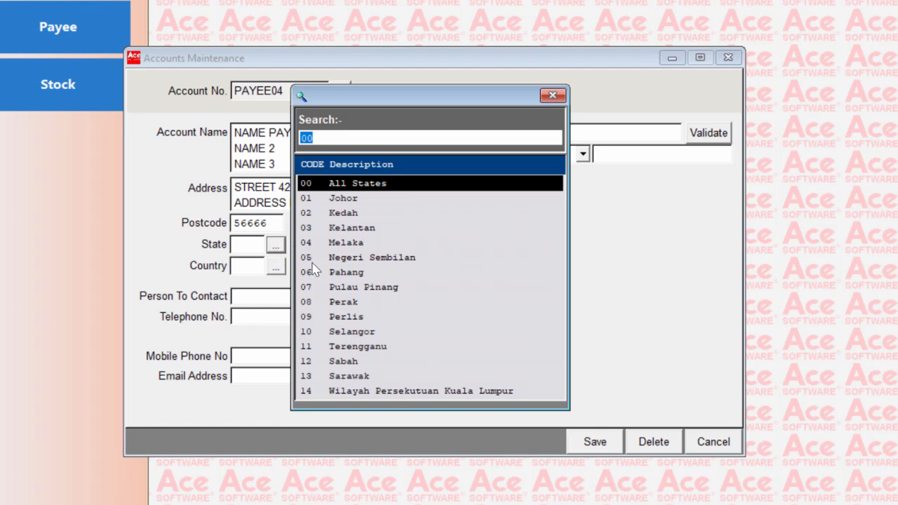
key(Down)
key(Down)
key(Up)
key(Up)
double_click(409, 187)
key(Tab)
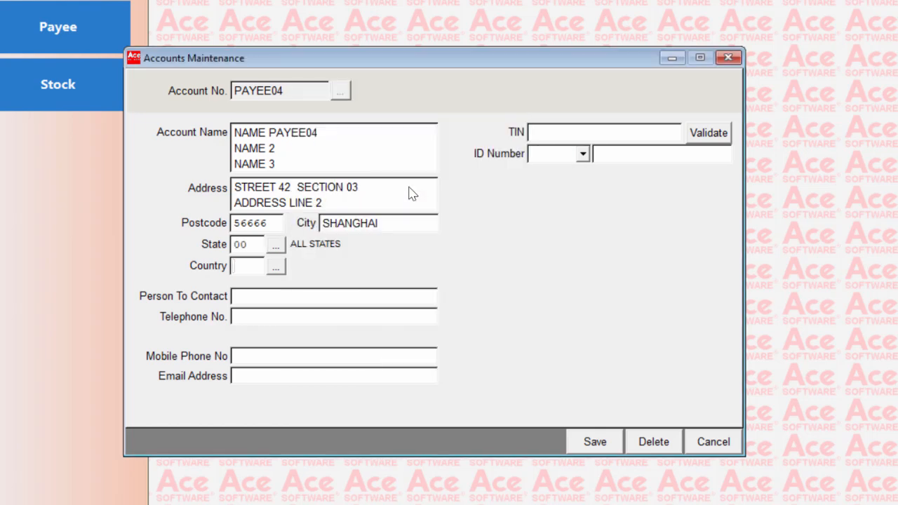
- Set the payee's country to CHN, China, by searching the country code list for C
click(275, 268)
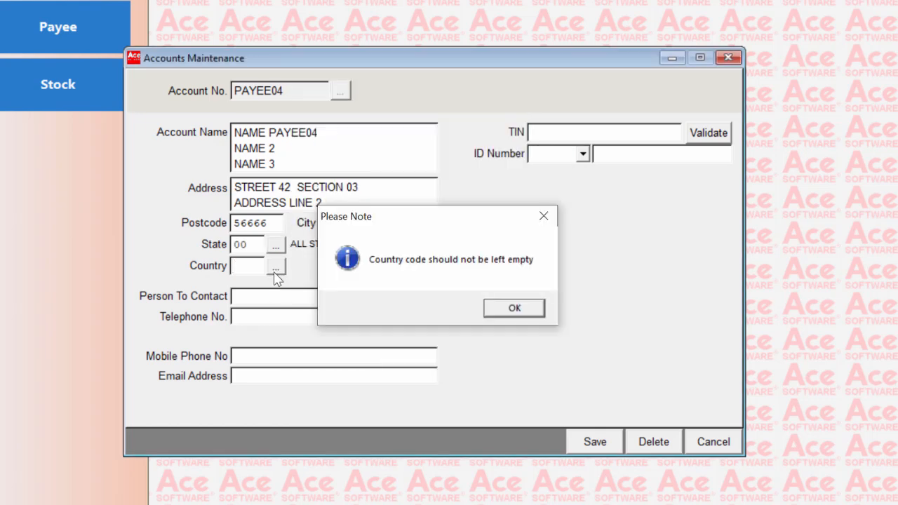
click(501, 311)
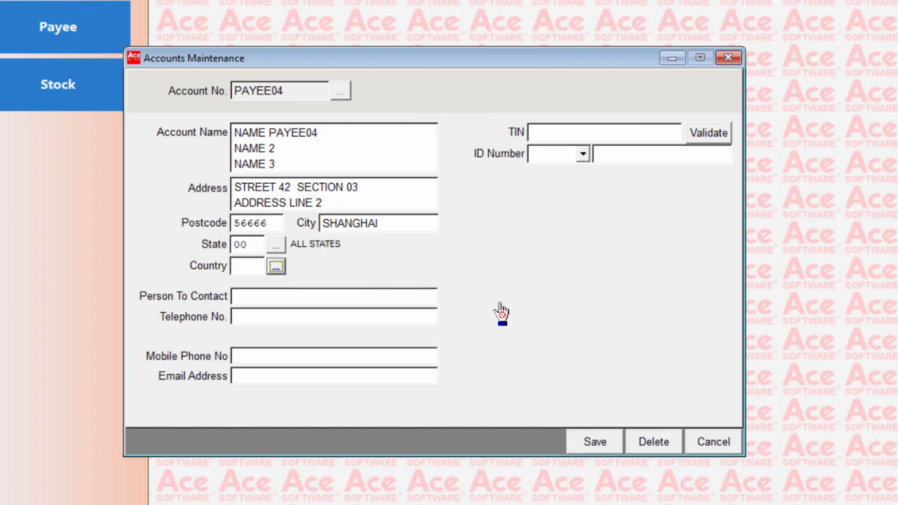
click(275, 267)
key(Down)
key(Down)
key(Down)
key(Down)
key(Down)
key(Down)
key(Down)
key(Down)
key(Down)
key(Down)
key(Down)
key(Down)
key(Down)
key(Down)
key(Down)
key(Down)
key(Down)
key(Down)
key(Down)
key(Down)
key(Down)
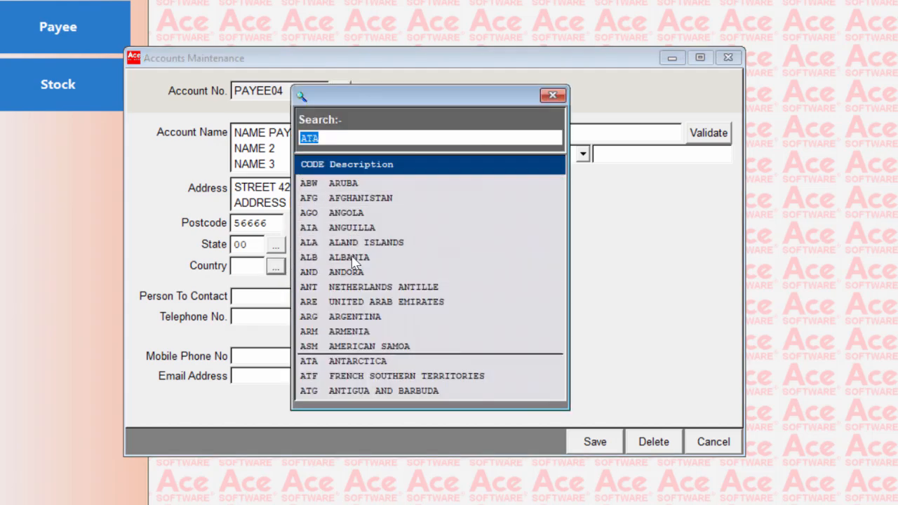
key(Down)
key(Down)
key(Down)
key(Down)
key(Down)
key(Down)
key(Down)
key(Down)
key(Down)
key(Down)
key(Down)
key(Down)
key(Down)
key(Down)
key(Down)
key(Down)
key(Down)
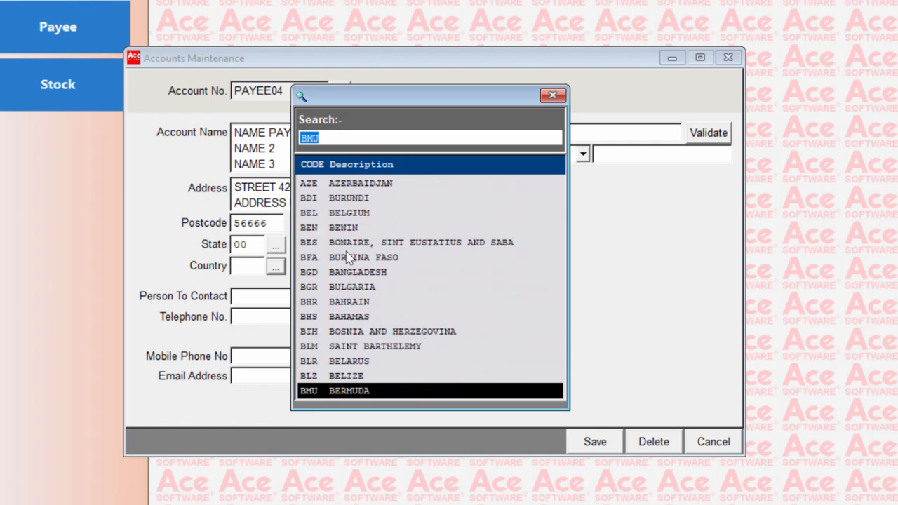
text(c)
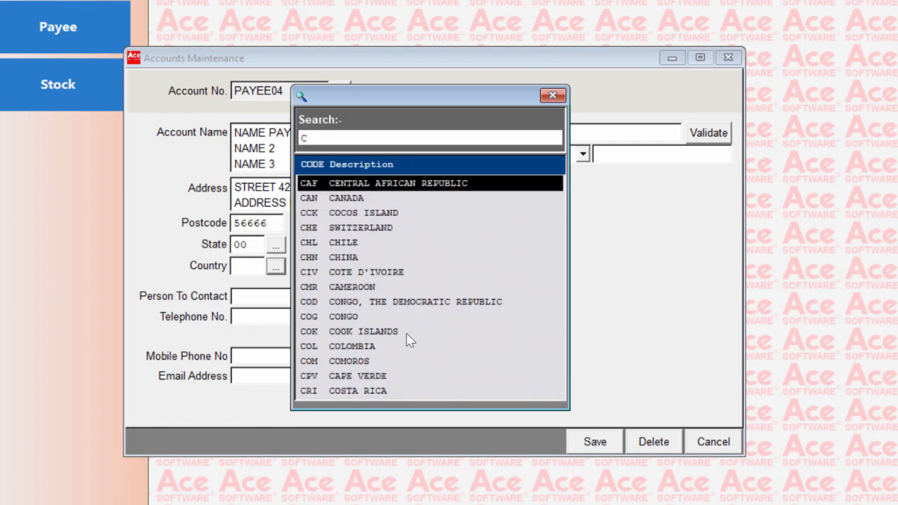
click(346, 263)
double_click(345, 263)
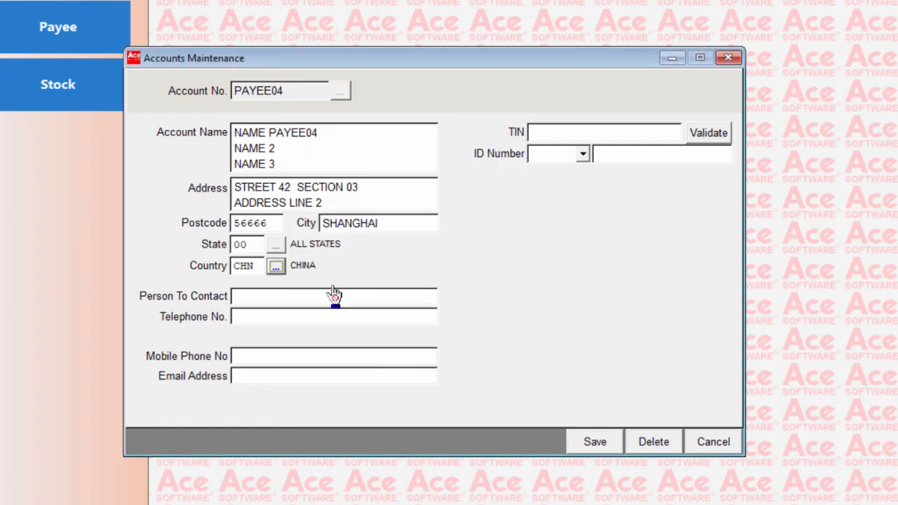
- Enter the name of the payee's contact person and the telephone number
click(286, 297)
text(MR WONG)
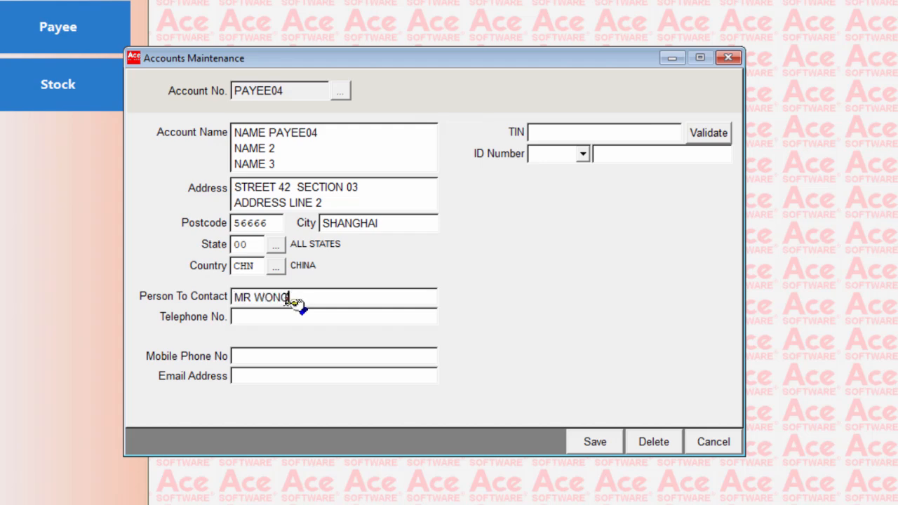
key(Tab)
text(+86123456789)
- Enter the payee's mobile phone number and e-mail address
key(Tab)
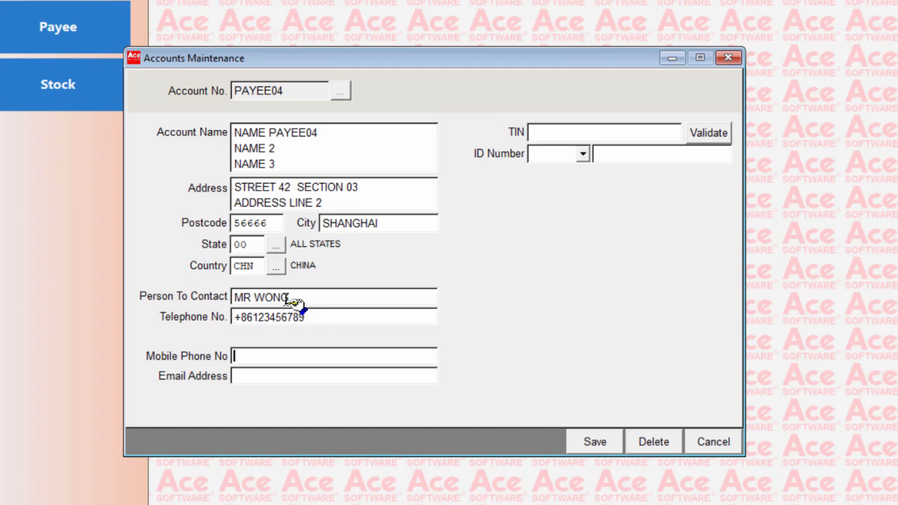
key(Tab)
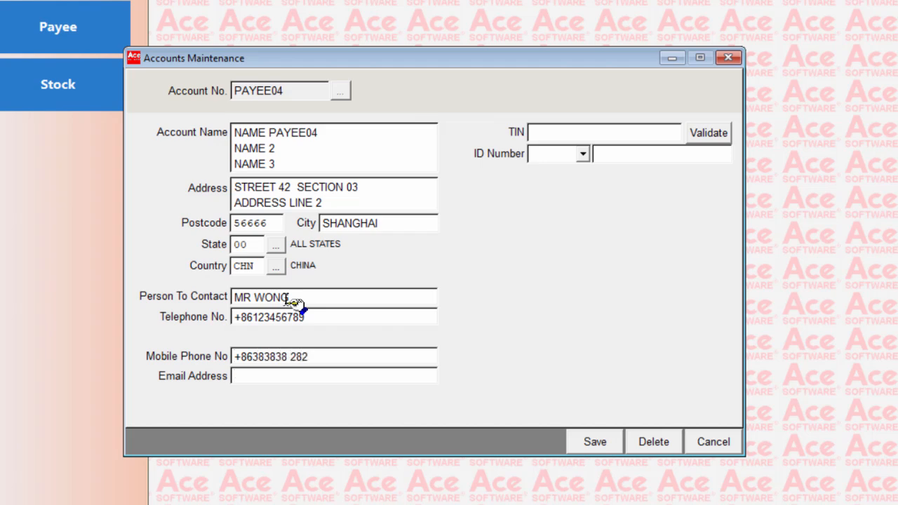
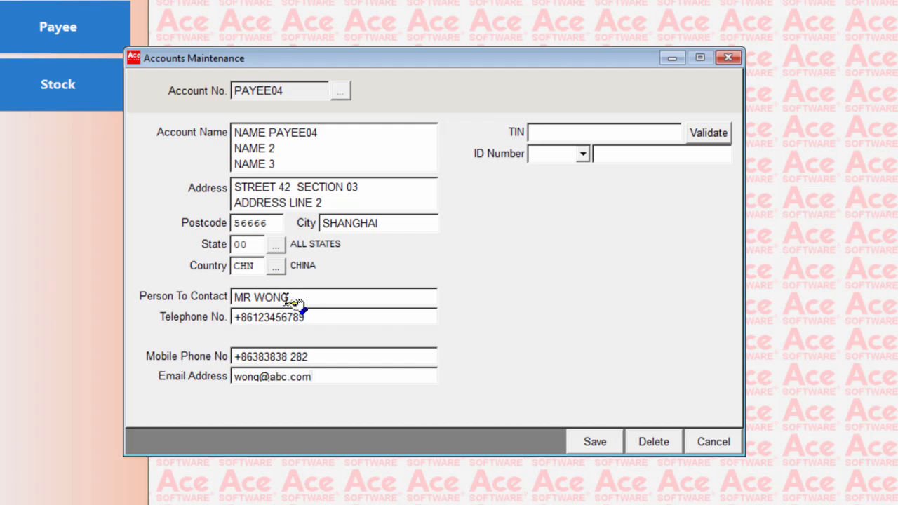
- Enter the payee's tax identification number as the TIN
key(Tab)
text(EI00000000030)
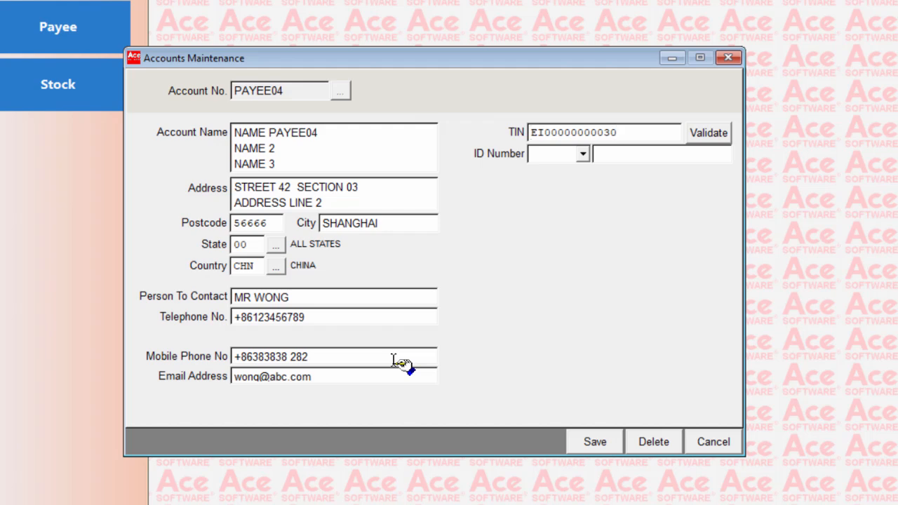
click(711, 141)
- Choose BRN as the payee's ID type and enter NA as the ID number
click(582, 154)
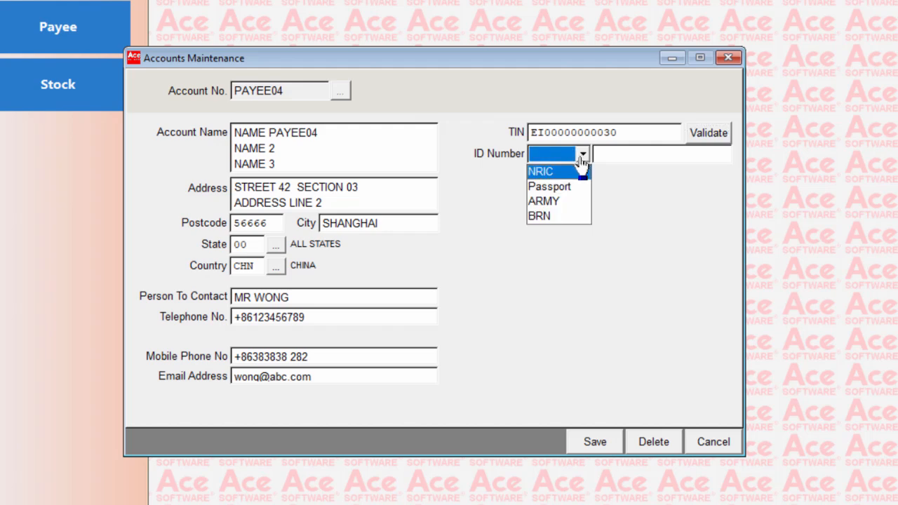
click(566, 222)
click(599, 155)
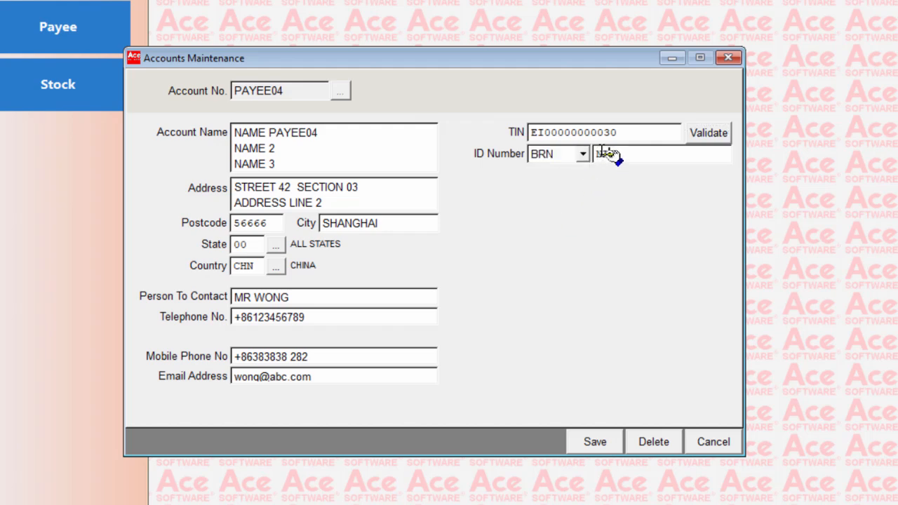
text(NA)
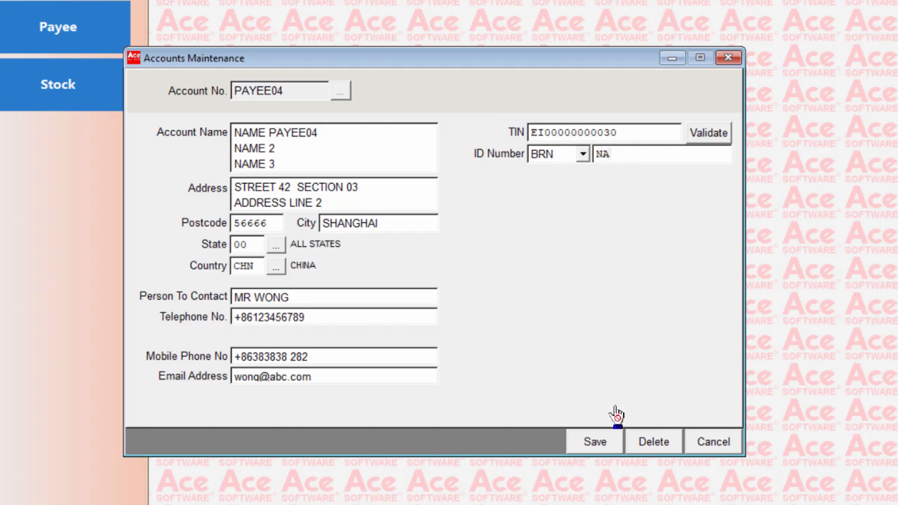
- Save the current payee's details and start a new payee record by entering its account number
click(609, 448)
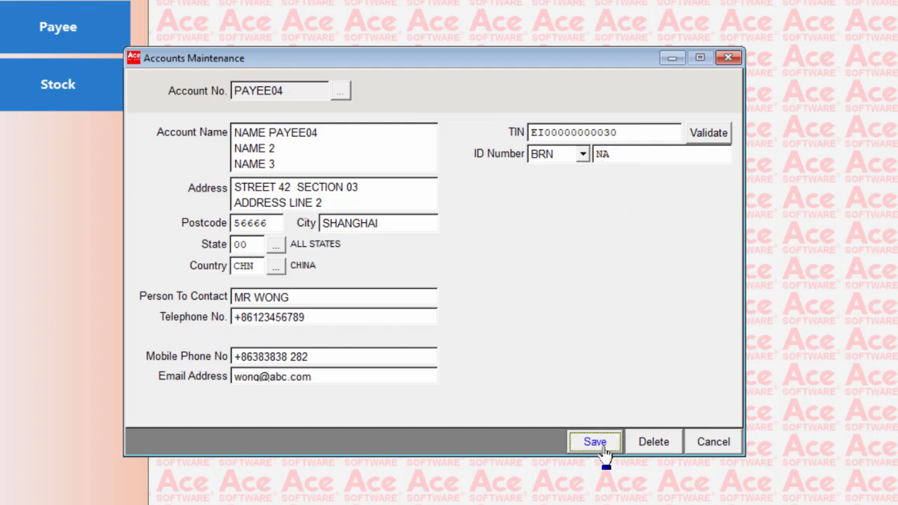
click(598, 449)
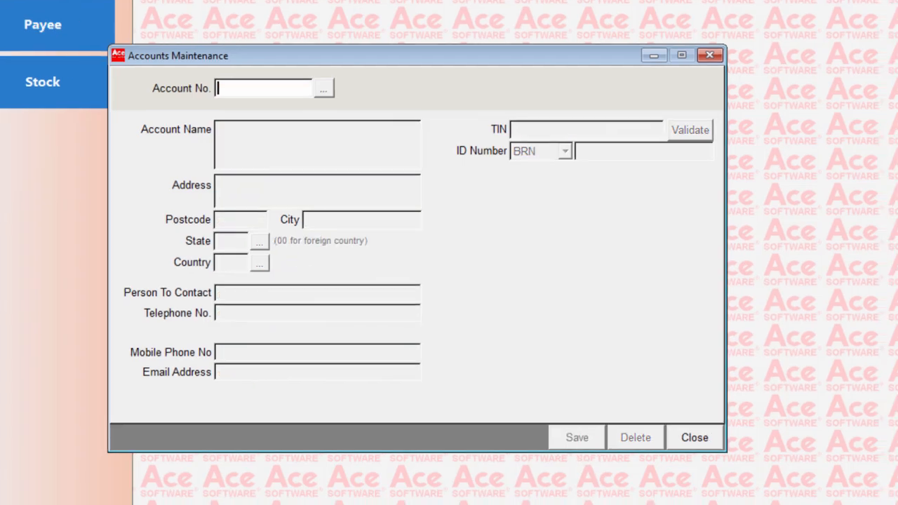
text(PAYEE05)
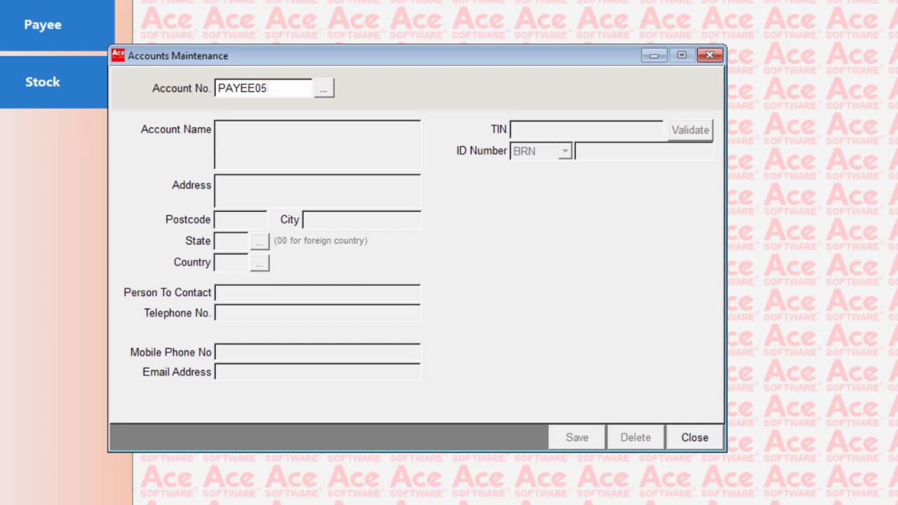
key(Tab)
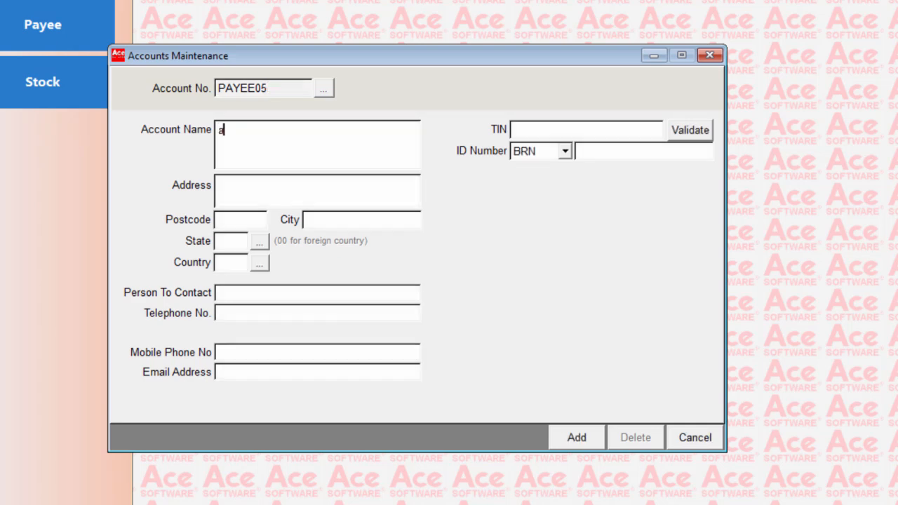
- Enter the new payee's account name on three lines: NAME PAYEE06, NAME LINE 2 and NAME LINE 3
text(NAME PAYEE)
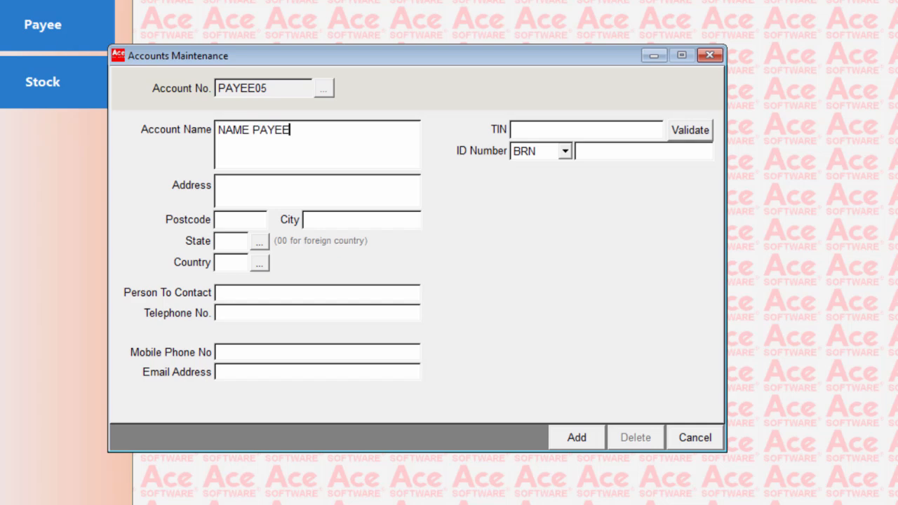
text(06)
key(Return)
text(NAME LINE 2)
key(Return)
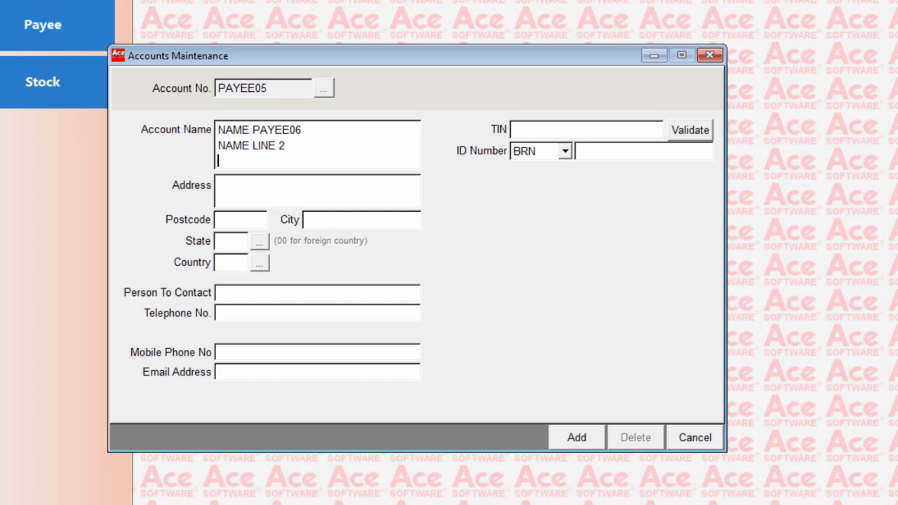
text(NAME LINE 3)
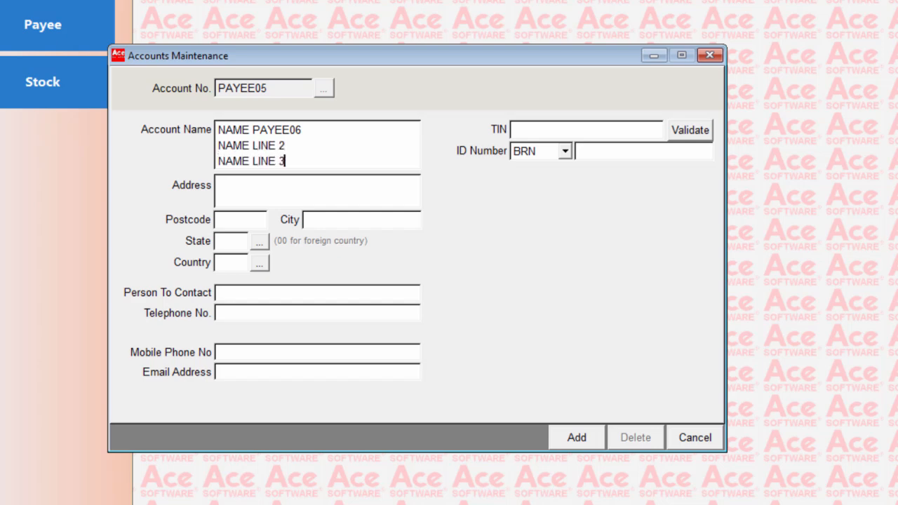
- Enter the payee's street address, postcode and city
key(Tab)
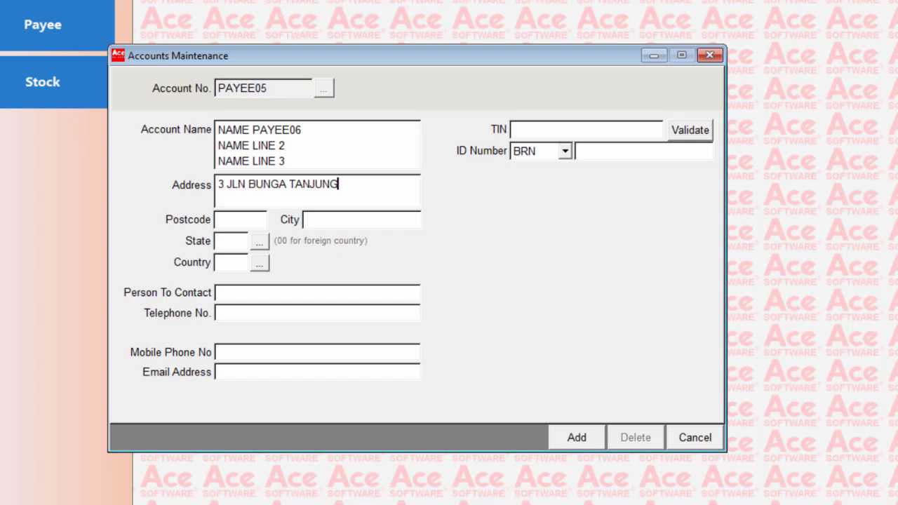
key(Return)
text(68000)
key(Tab)
text(AMPANG)
key(Tab)
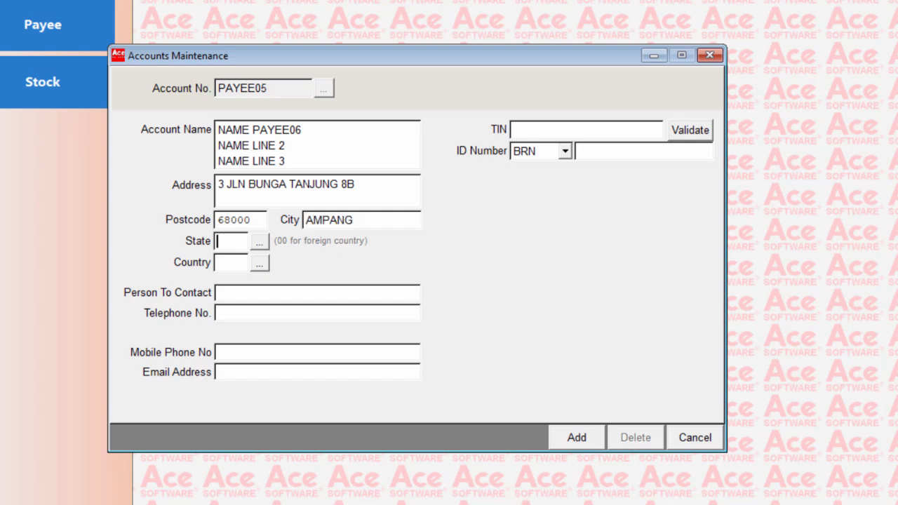
- Choose Selangor (code 10) as the payee's state and set the country code to MYS
key(Tab)
key(Return)
key(Return)
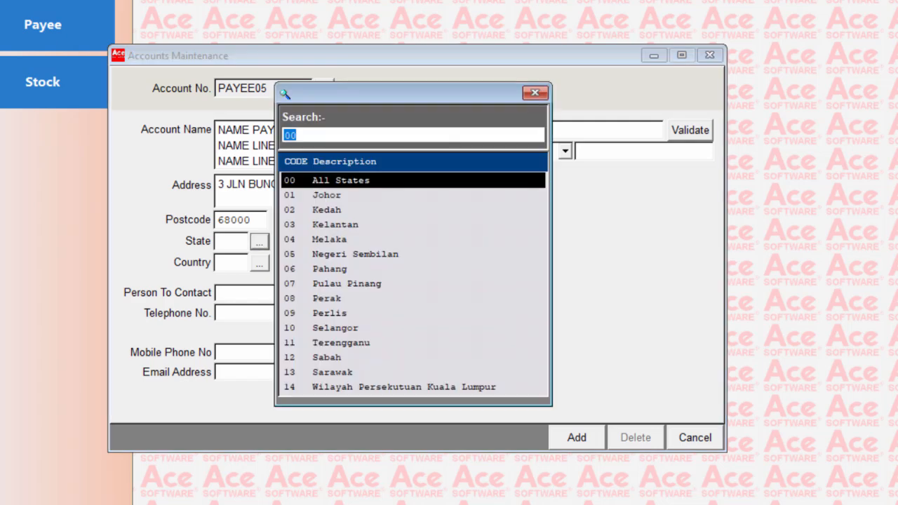
key(Down)
key(Down)
key(Down)
key(Down)
key(Down)
key(Down)
key(Down)
key(Down)
key(Down)
key(Down)
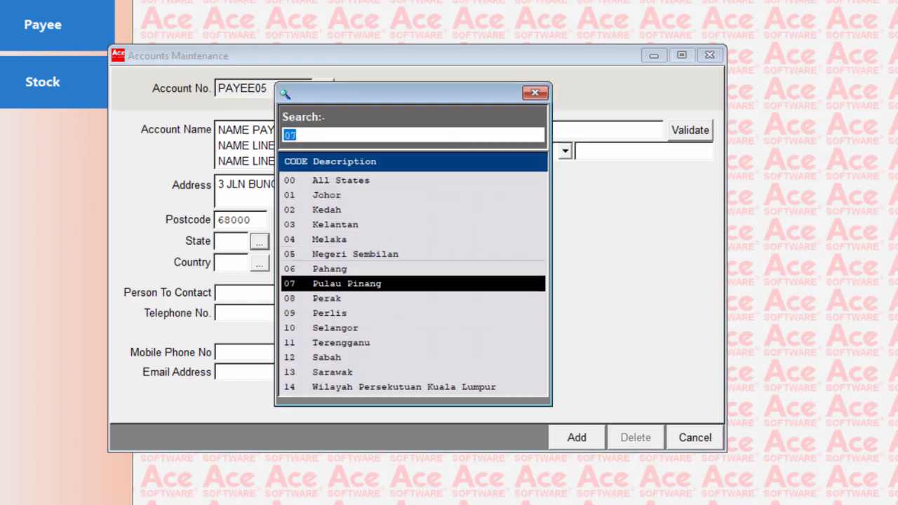
key(Return)
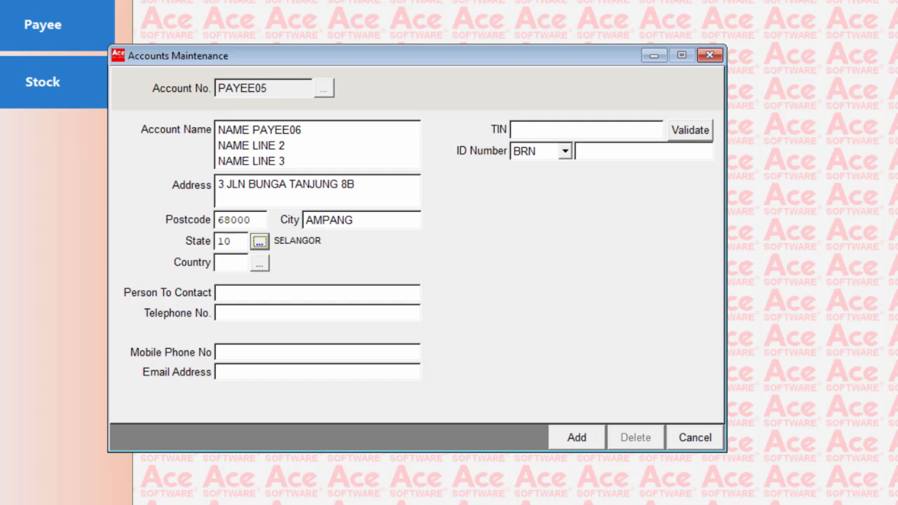
key(Tab)
text(MYS)
key(Tab)
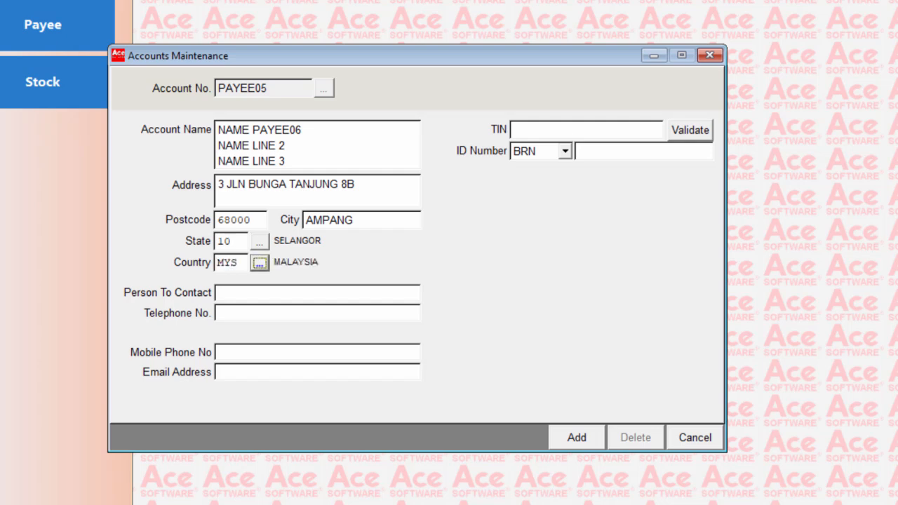
- Enter the name of the new payee's contact person and the telephone number
key(Tab)
text(MR LIM)
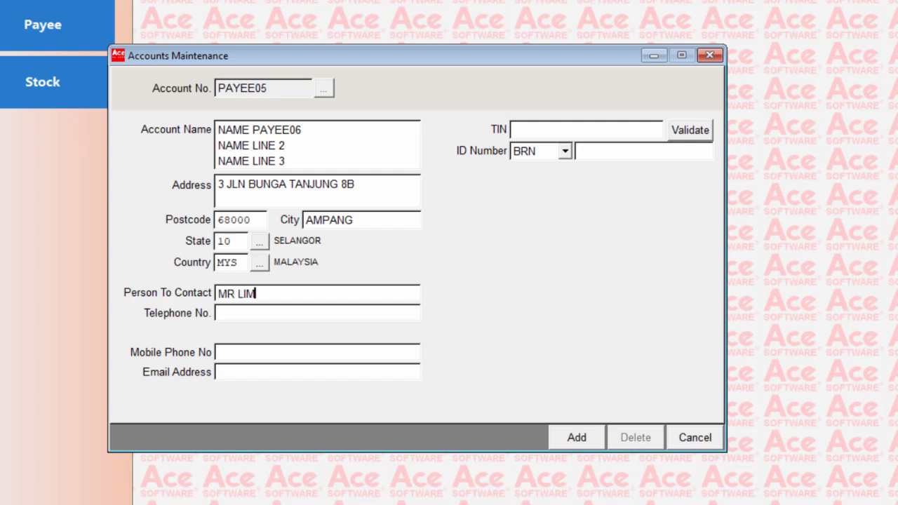
key(Tab)
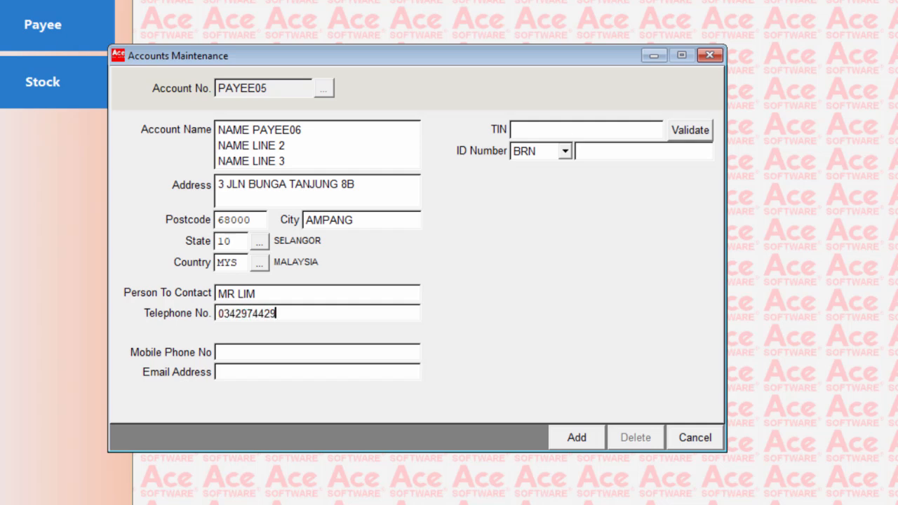
- Enter the new payee's mobile phone number and e-mail address
key(Tab)
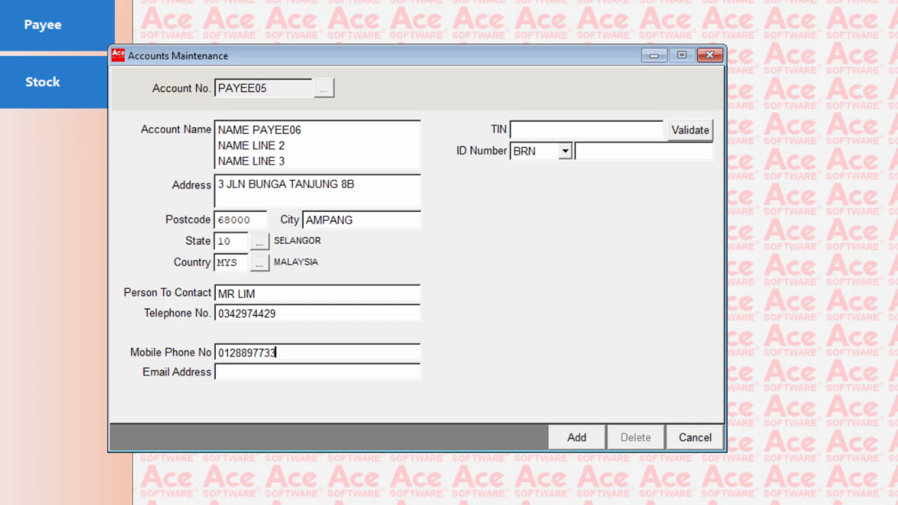
key(Tab)
key(Tab)
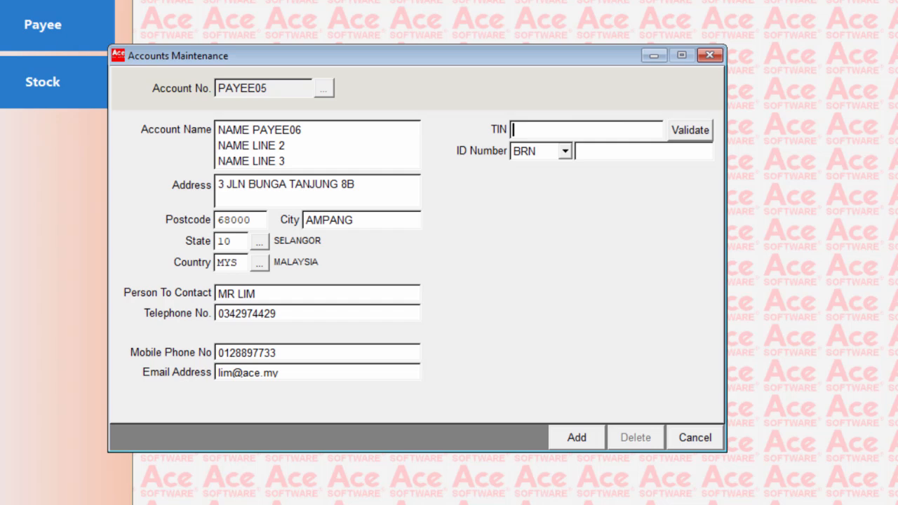
- Fill in the new payee's TIN with the tax identification number, correcting its digits
key(ctrl+v)
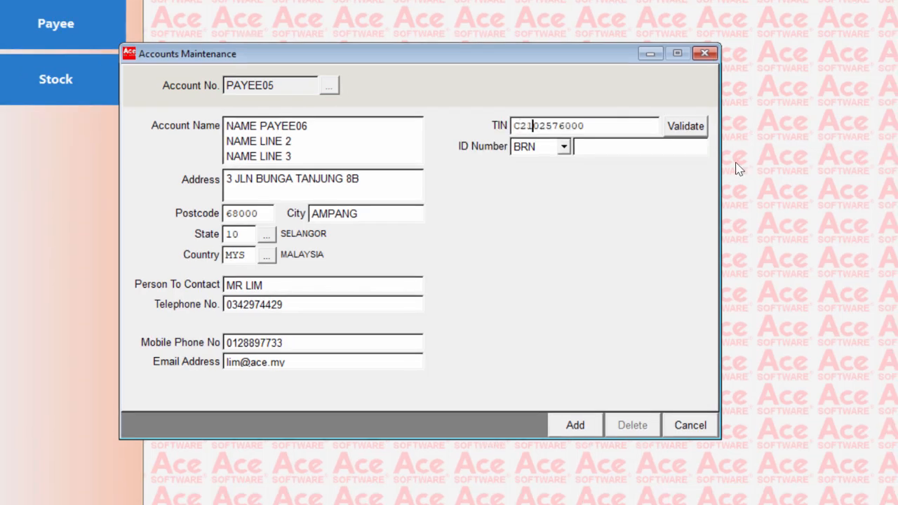
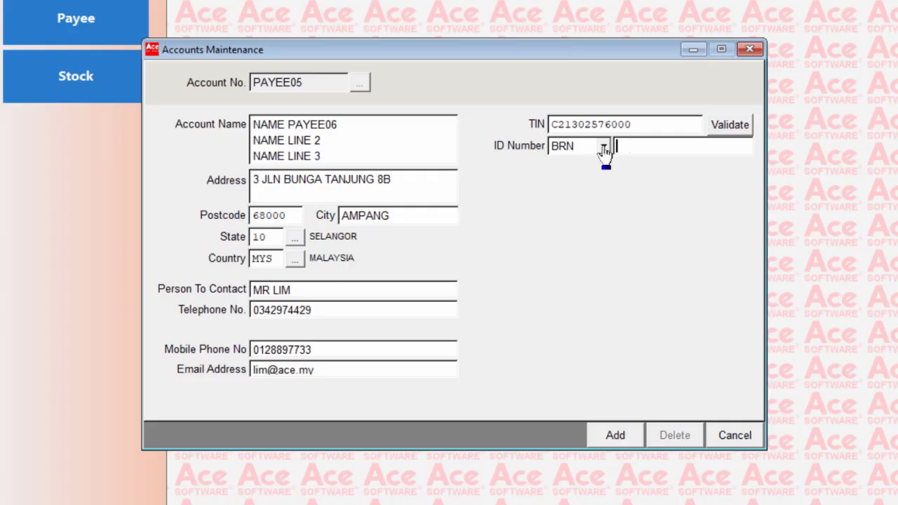
- Choose BRN as the ID type and enter the payee's business registration number
click(580, 151)
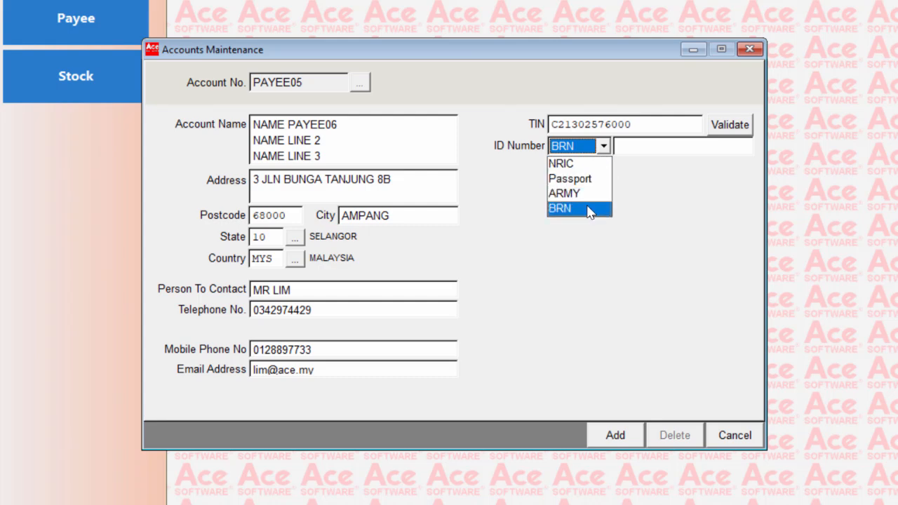
click(567, 212)
click(624, 147)
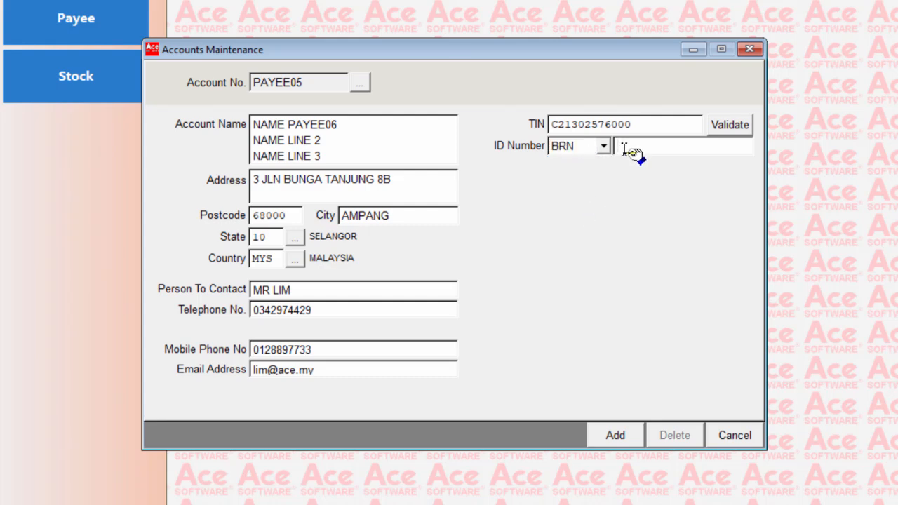
- Validate the payee's TIN against the ID number and add the new payee account
click(740, 130)
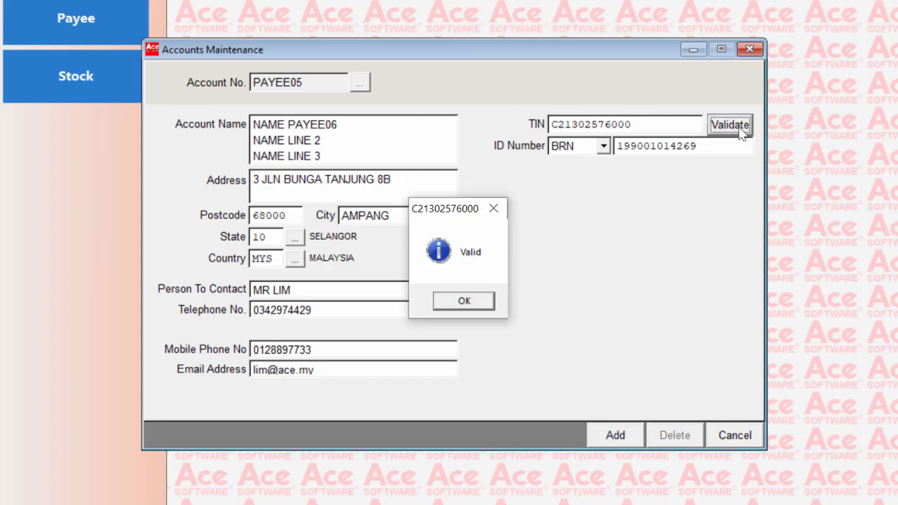
click(481, 302)
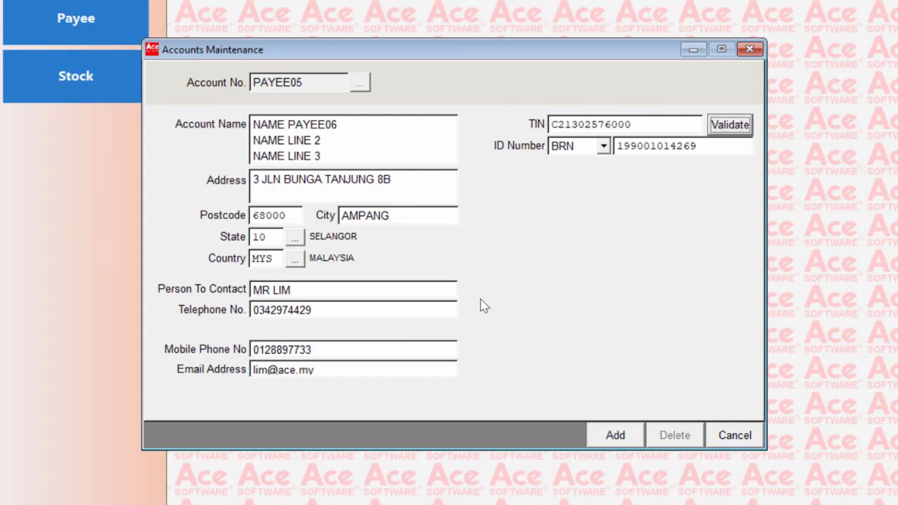
click(630, 441)
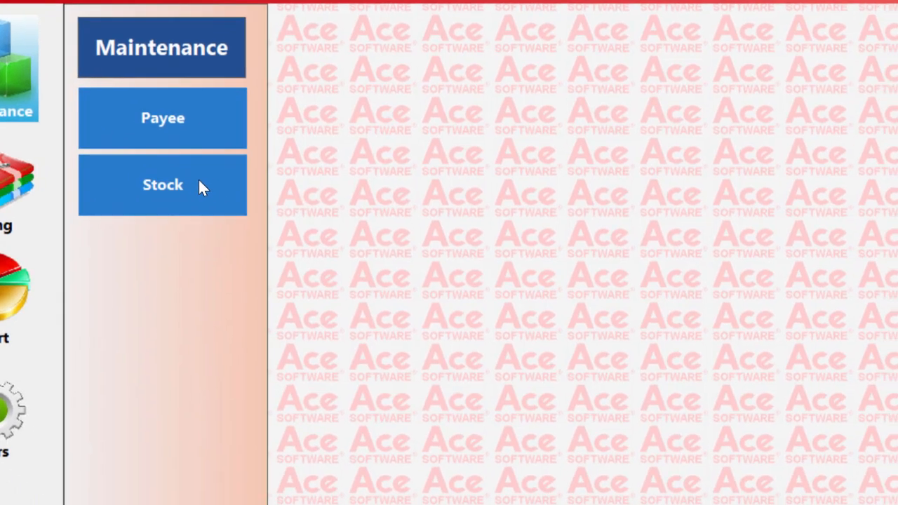
- Open stock maintenance and load stock item S003, keeping its description lines
click(280, 246)
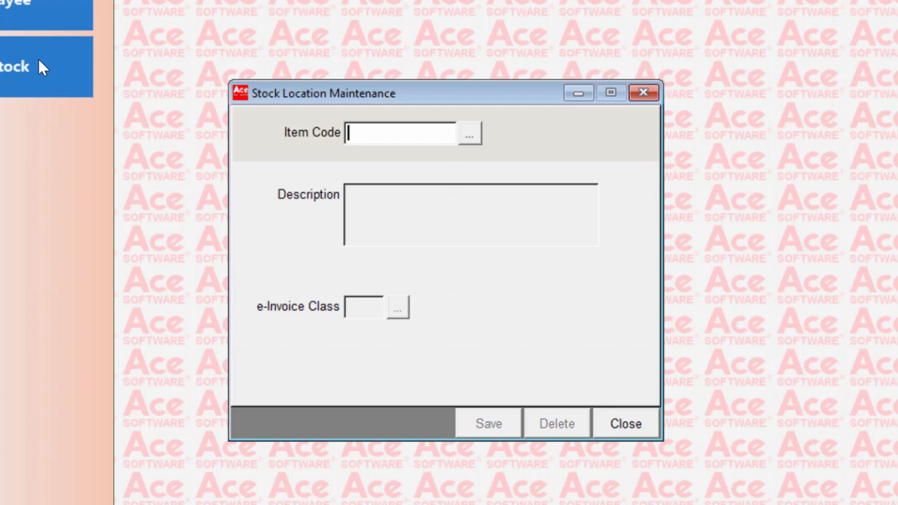
text(S003)
key(Return)
key(Return)
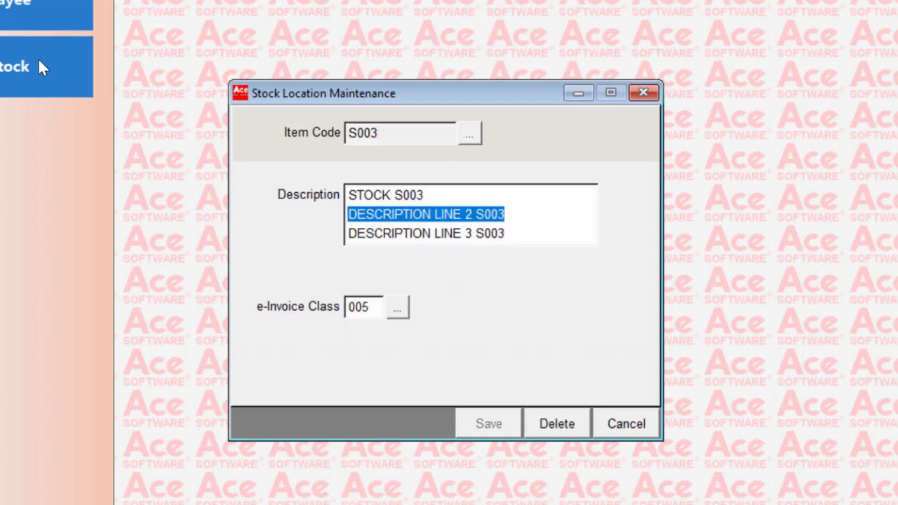
key(Return)
key(Return)
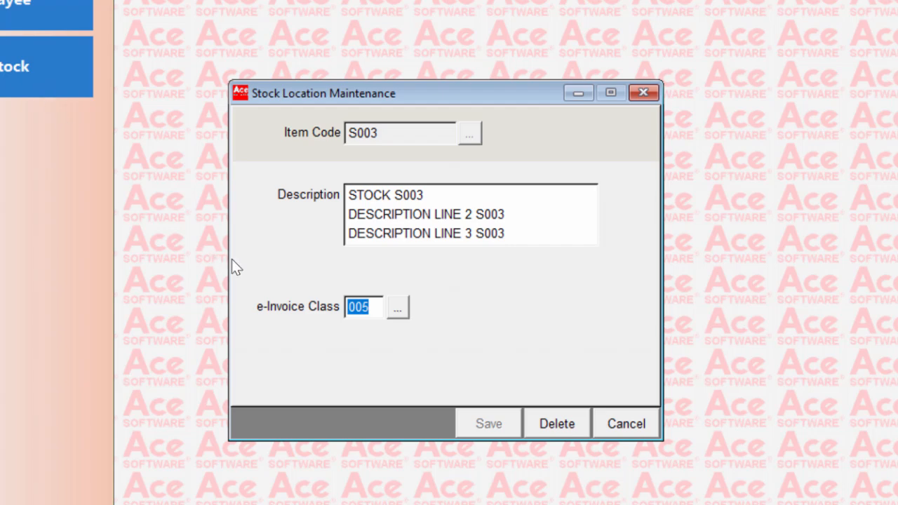
- Set item S003's e-Invoice class to 003 Computer, smartphone or tablet and save the item
click(397, 309)
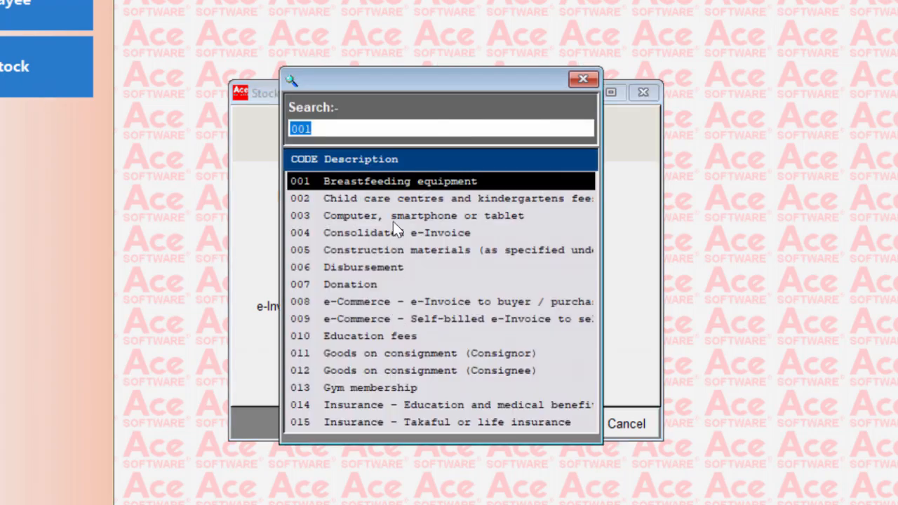
key(Down)
key(Down)
key(Down)
key(Down)
key(Down)
key(Down)
key(Down)
key(Down)
key(Down)
key(Down)
key(Down)
key(Down)
key(Down)
key(Down)
key(Down)
key(Down)
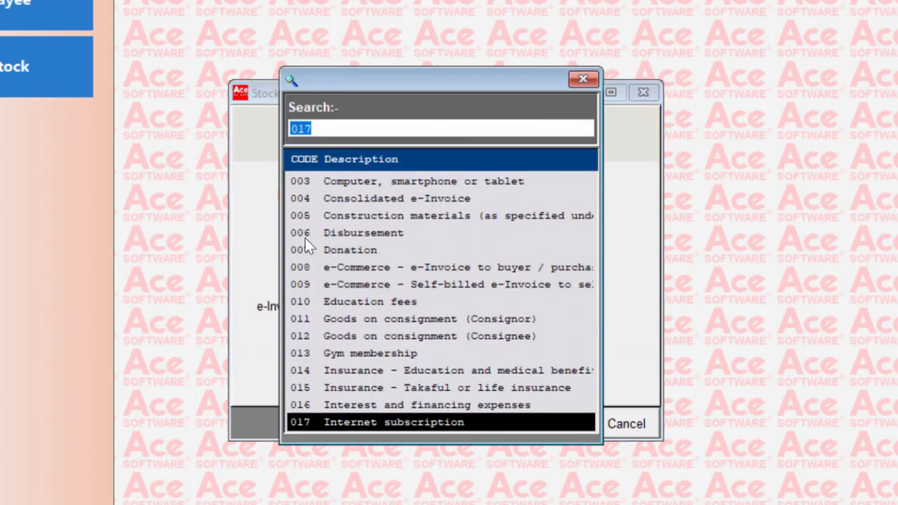
key(Up)
key(Up)
key(Up)
key(Up)
key(Up)
key(Up)
key(Up)
key(Up)
key(Up)
key(Up)
key(Up)
key(Up)
key(Up)
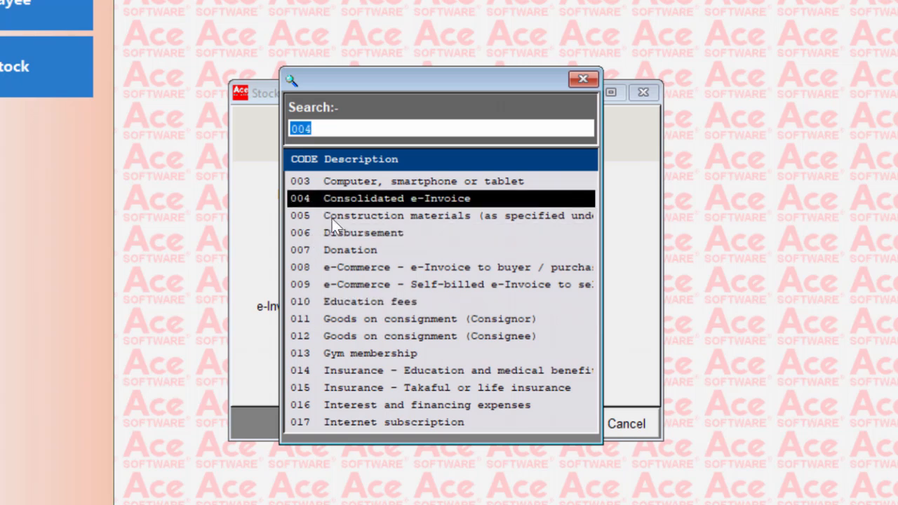
click(340, 182)
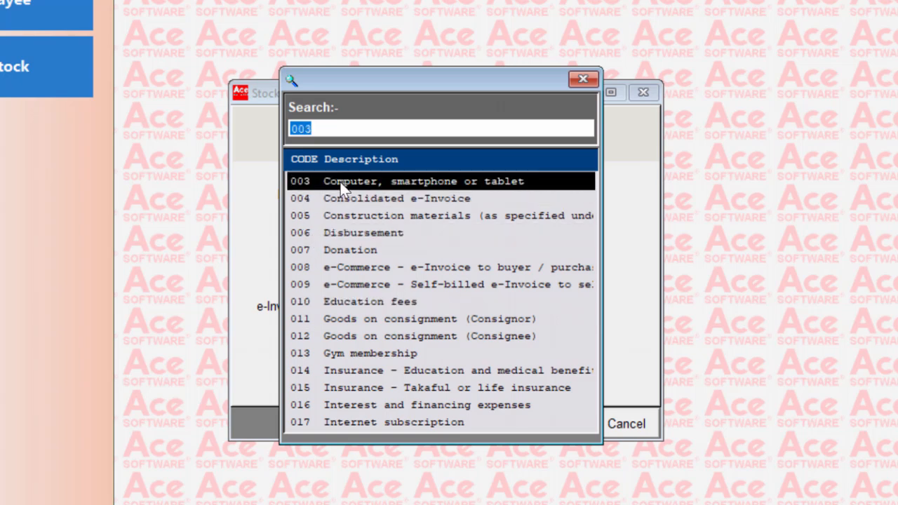
double_click(342, 184)
click(483, 424)
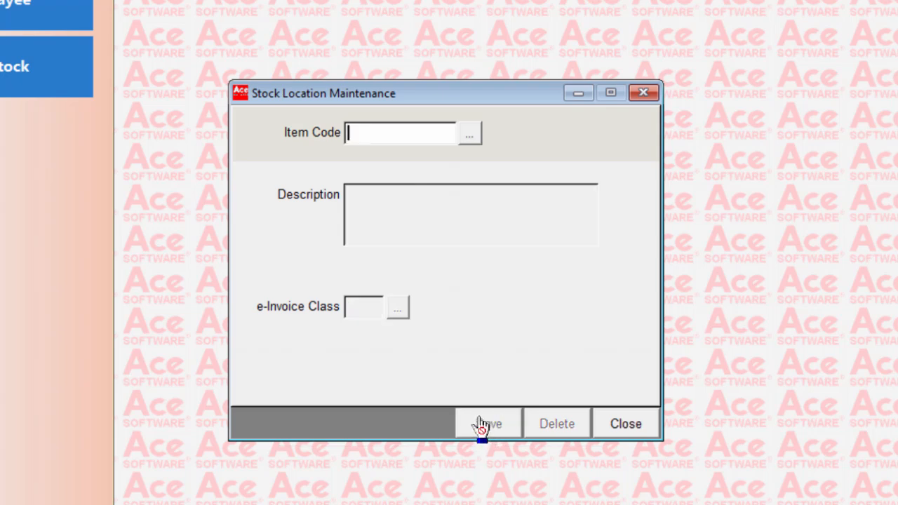
- Start a new stock item S004 with description lines STOCK ITEM S004, DESC 2 and DESC 3
text(S004)
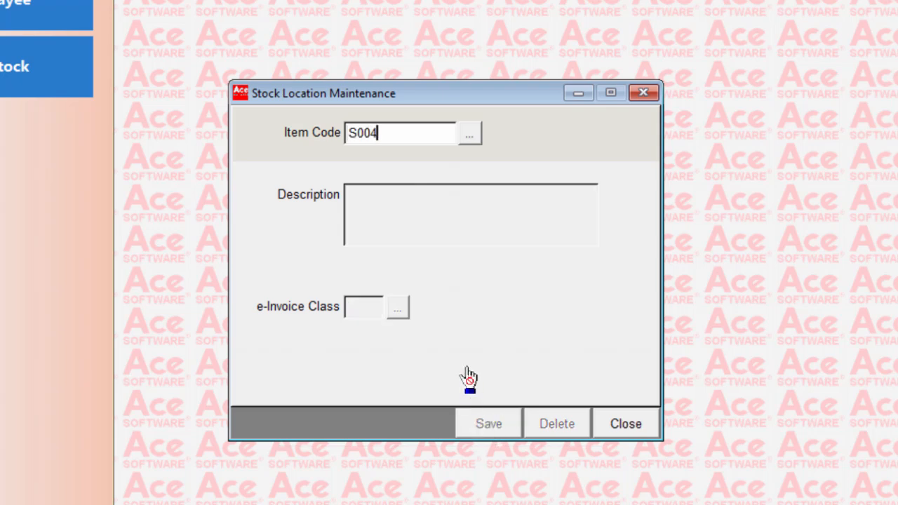
key(Return)
text(STO)
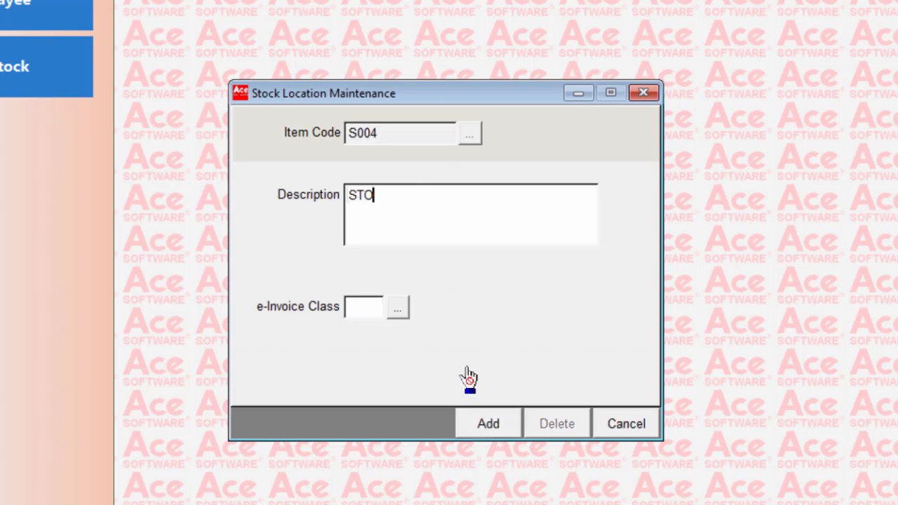
text(CK ITEM S004)
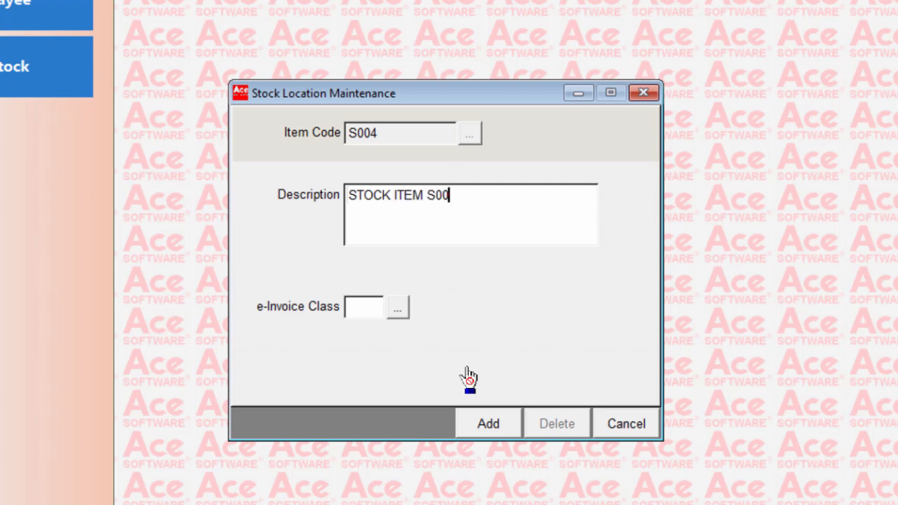
key(Return)
text(DESC 2)
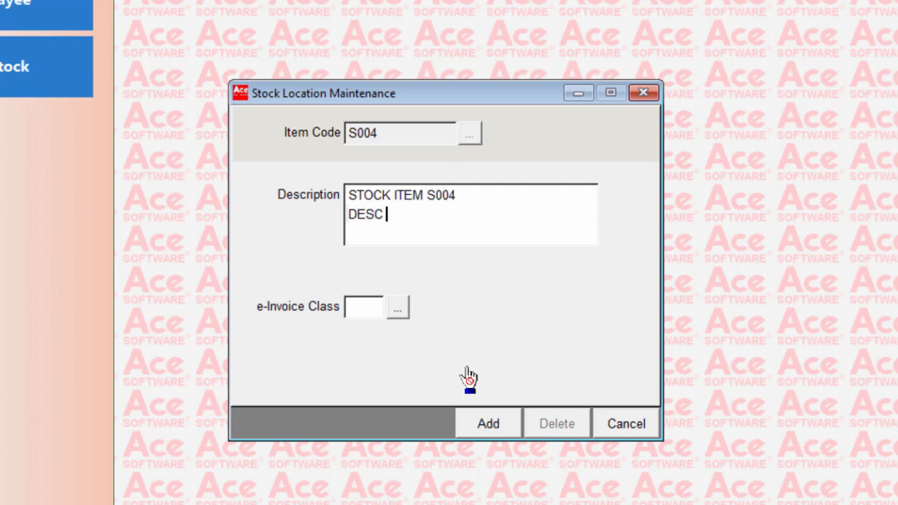
key(Return)
text(DSEC)
key(BackSpace)
key(BackSpace)
key(BackSpace)
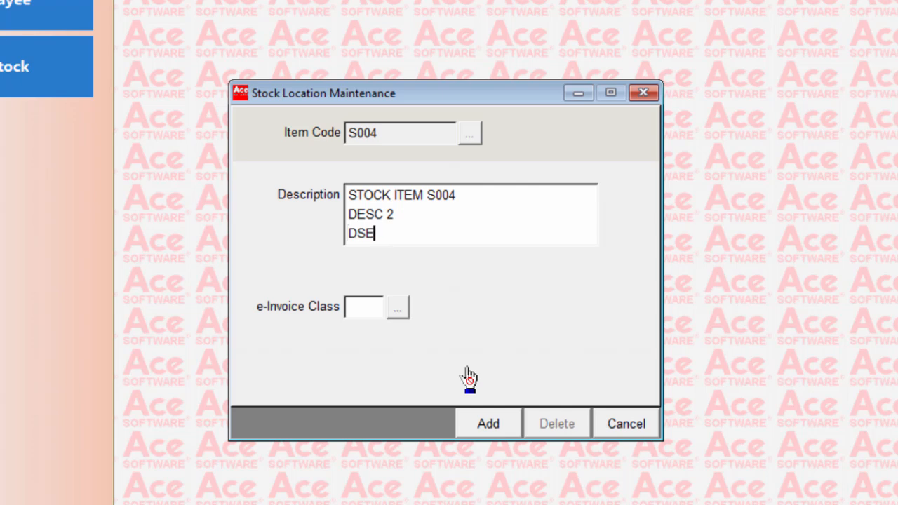
text(ESC 3)
- Set the item's e-Invoice class to 022 Others, add the item and close stock maintenance
key(Tab)
key(Tab)
key(Return)
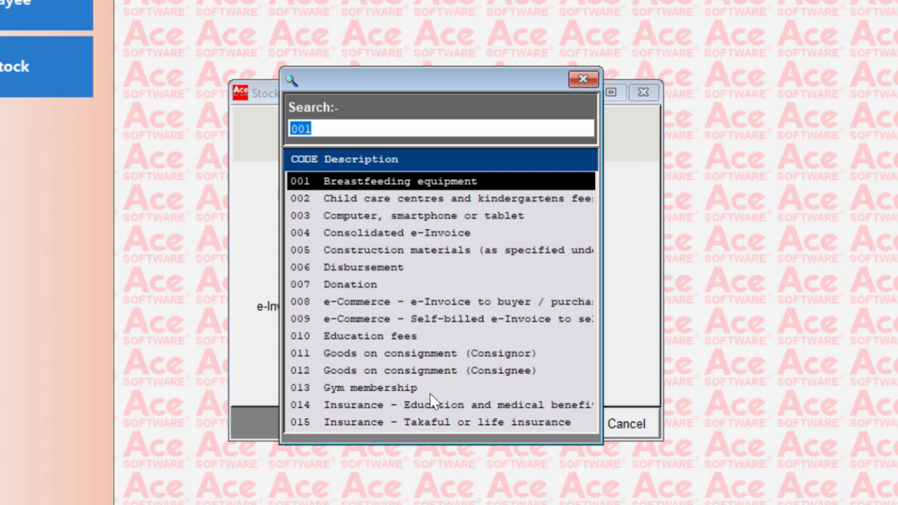
text(022)
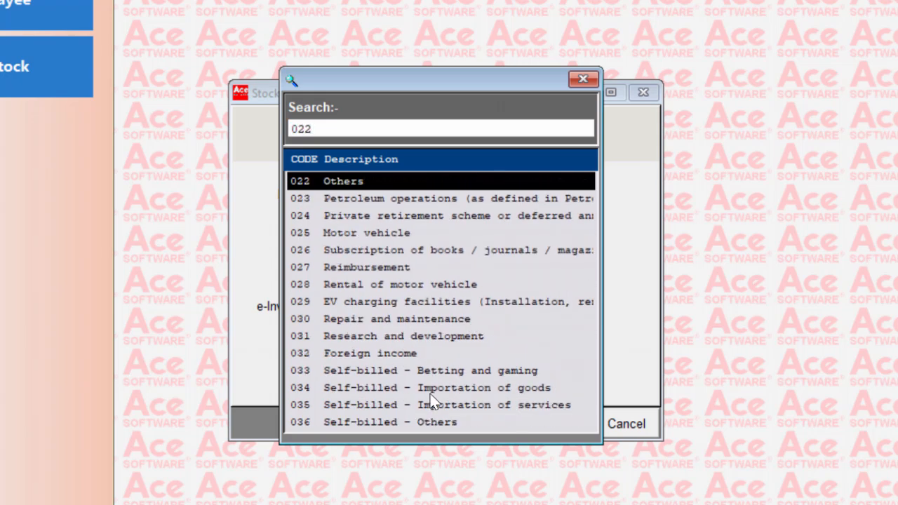
key(Return)
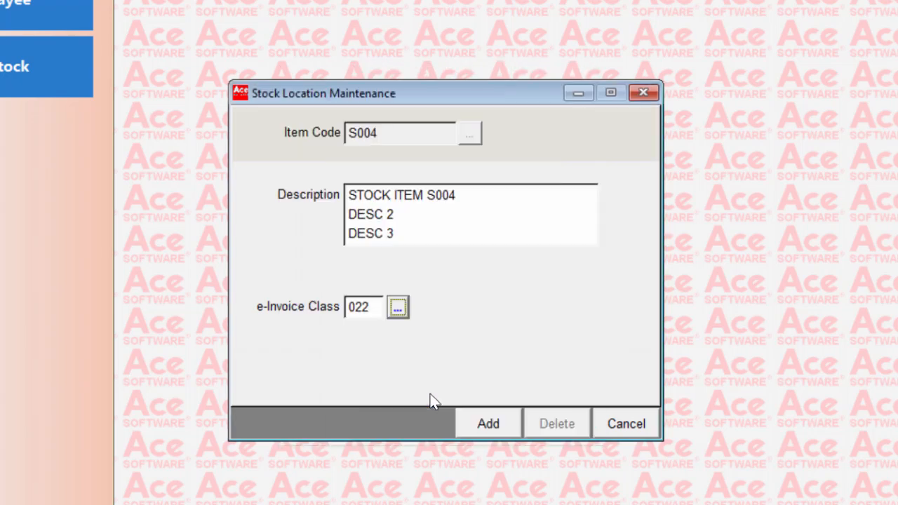
click(503, 426)
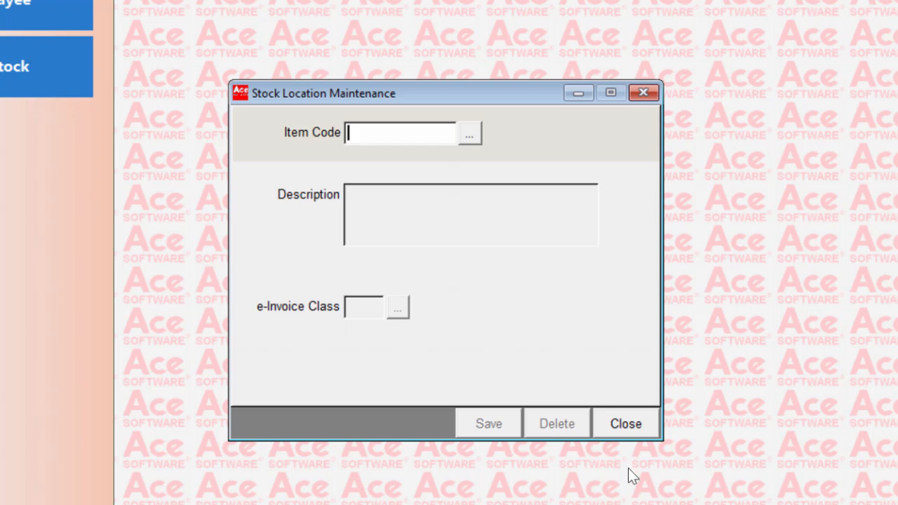
click(618, 426)
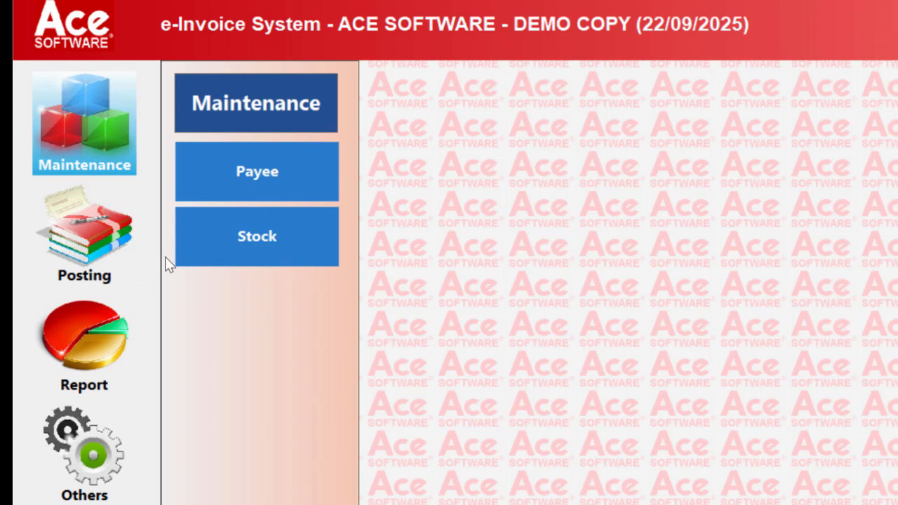
- Open self-billed invoice posting and select the fourth payee in the account lookup
click(106, 256)
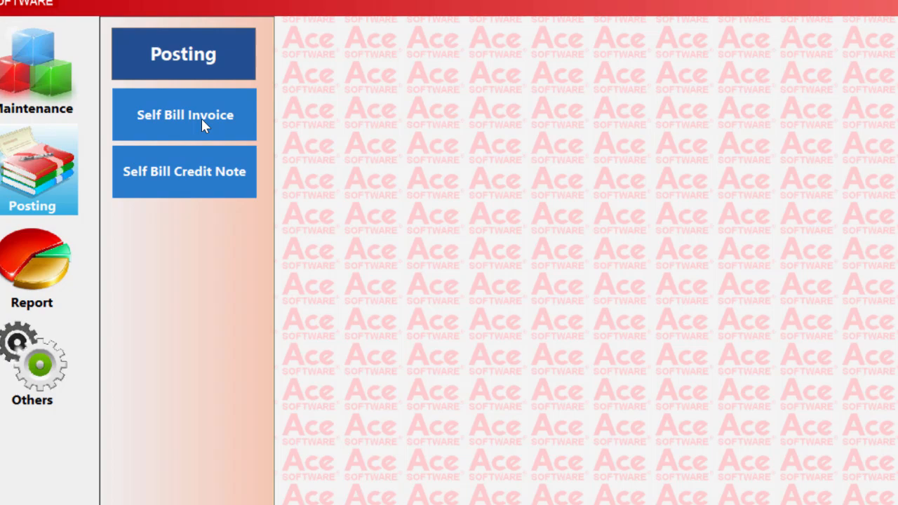
click(279, 183)
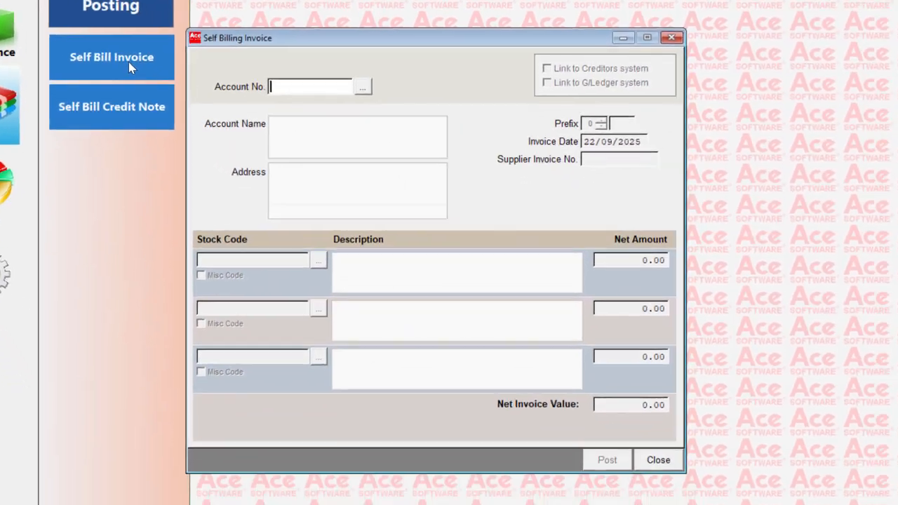
key(Tab)
key(Return)
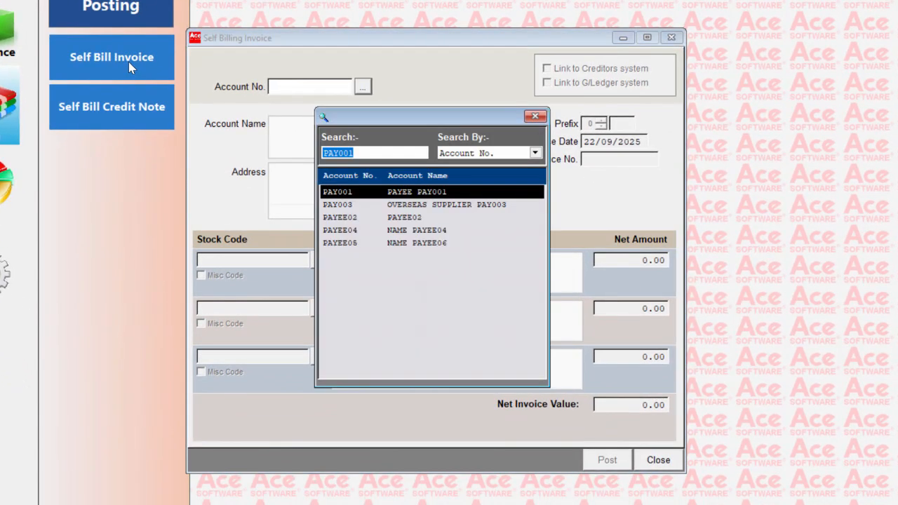
key(Down)
key(Down)
key(Down)
key(Down)
key(Return)
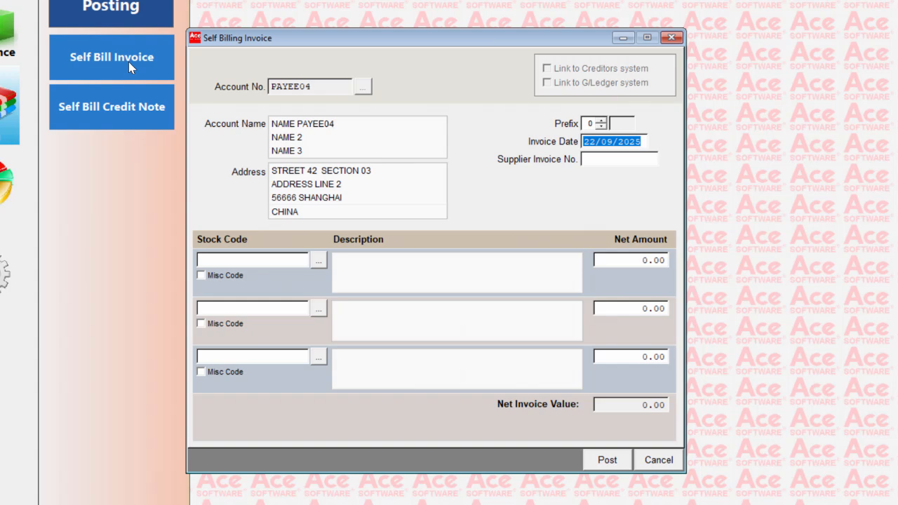
key(Tab)
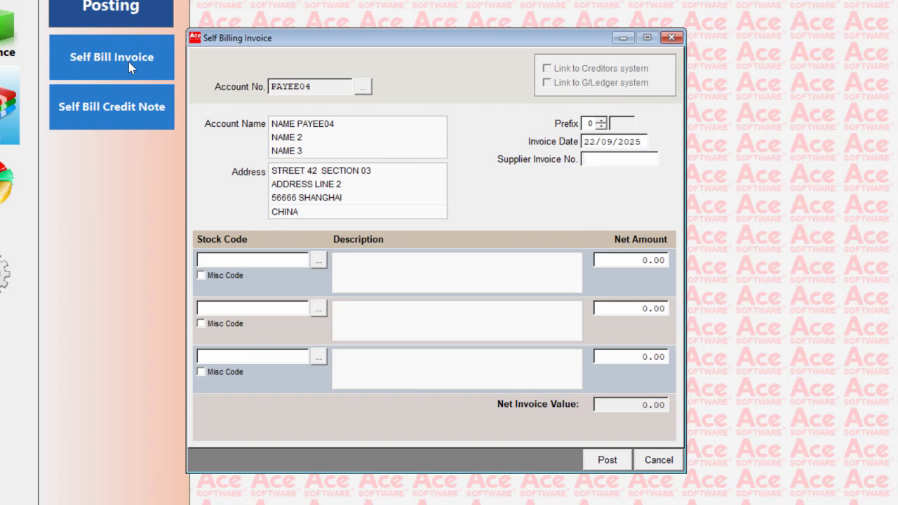
text(1234567890)
key(Tab)
key(Tab)
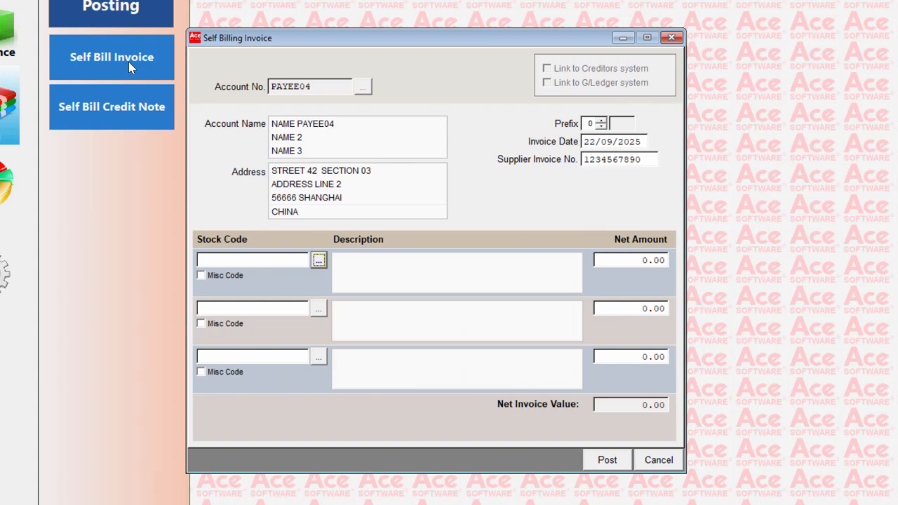
- Fill the first invoice line with stock item S001 and a net amount of 5000
key(space)
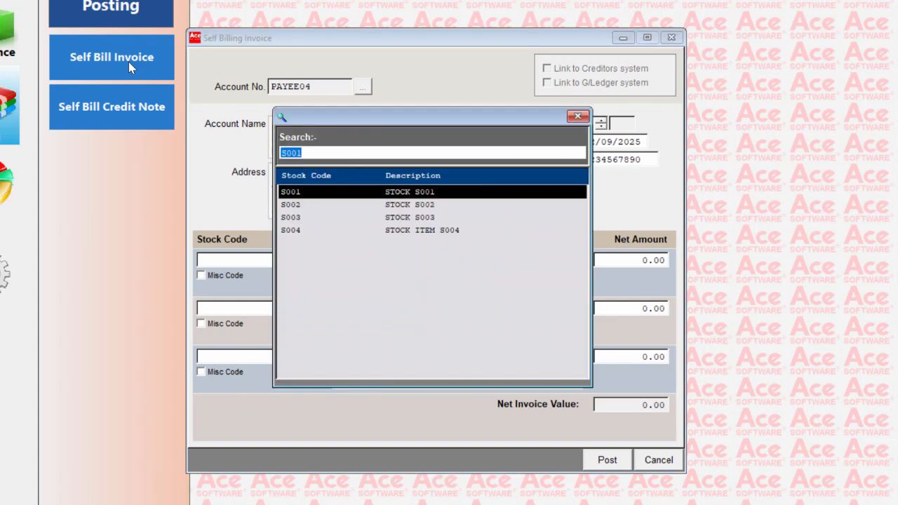
key(Return)
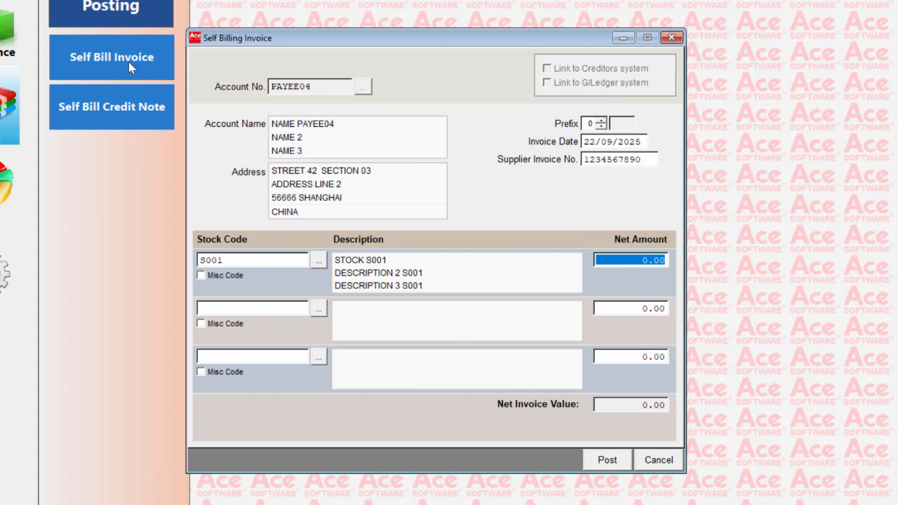
text(5000)
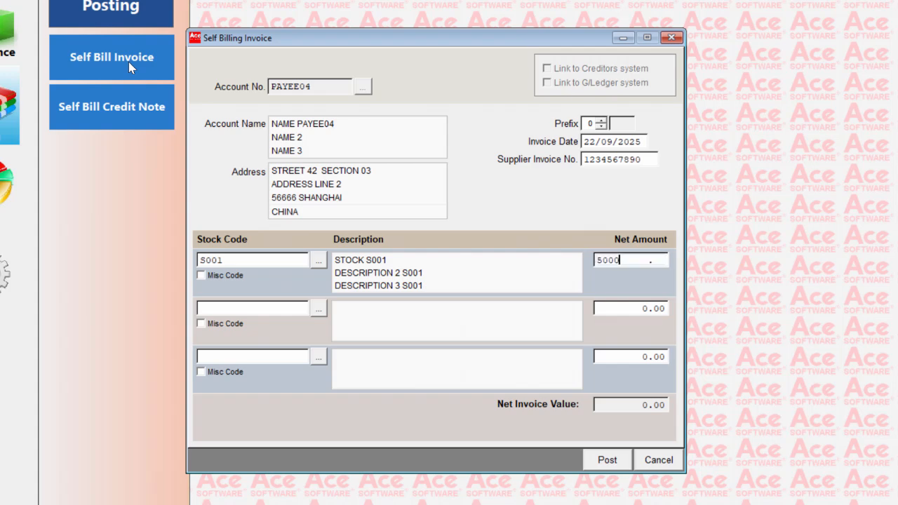
key(Tab)
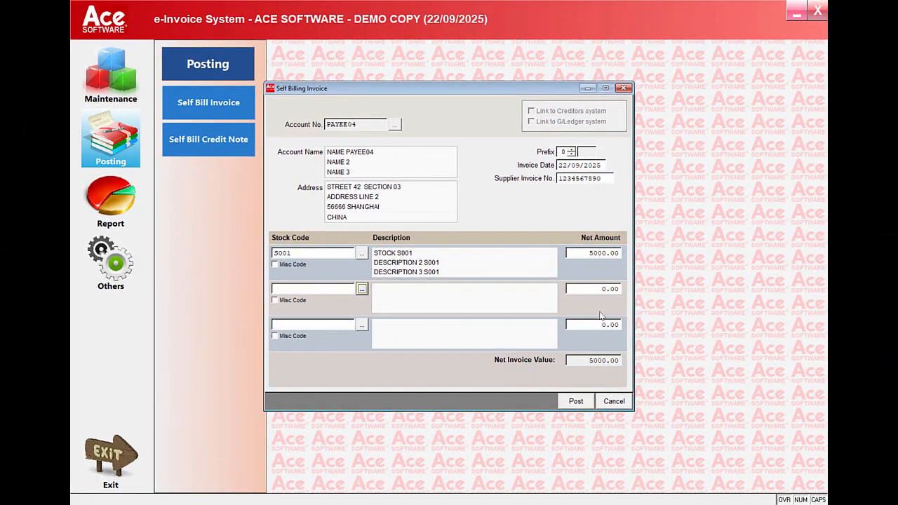
- Post the self-billed invoice and review its enlarged print preview, declining a re-print after closing it
click(575, 400)
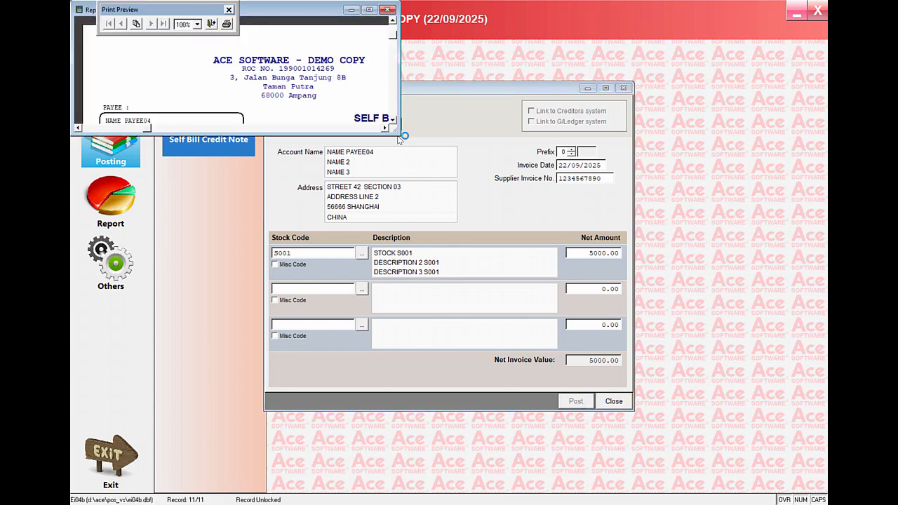
drag(399, 133, 508, 470)
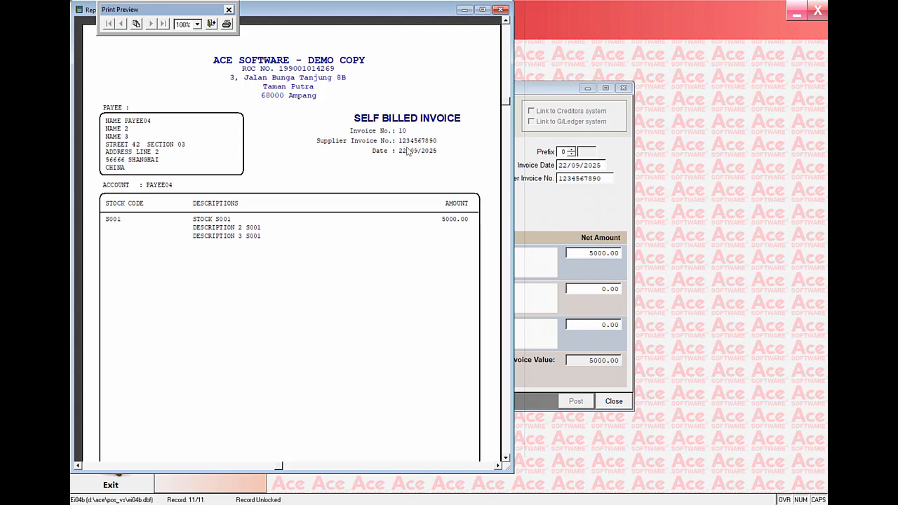
scroll(404, 213, down, 3)
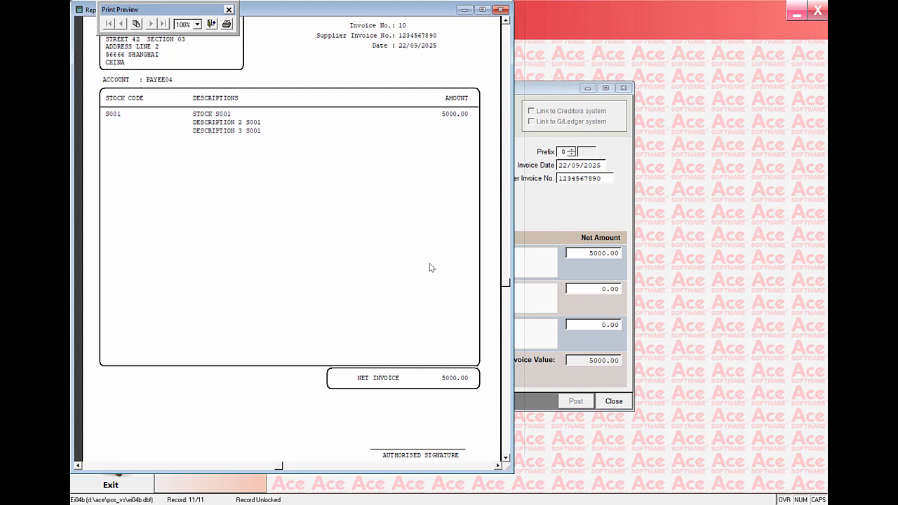
scroll(431, 267, down, 1)
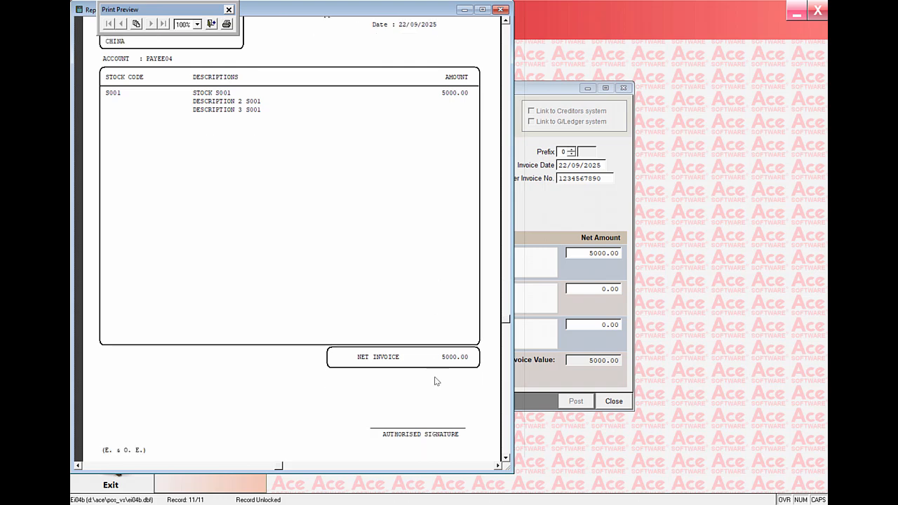
scroll(435, 381, down, 2)
scroll(427, 341, up, 4)
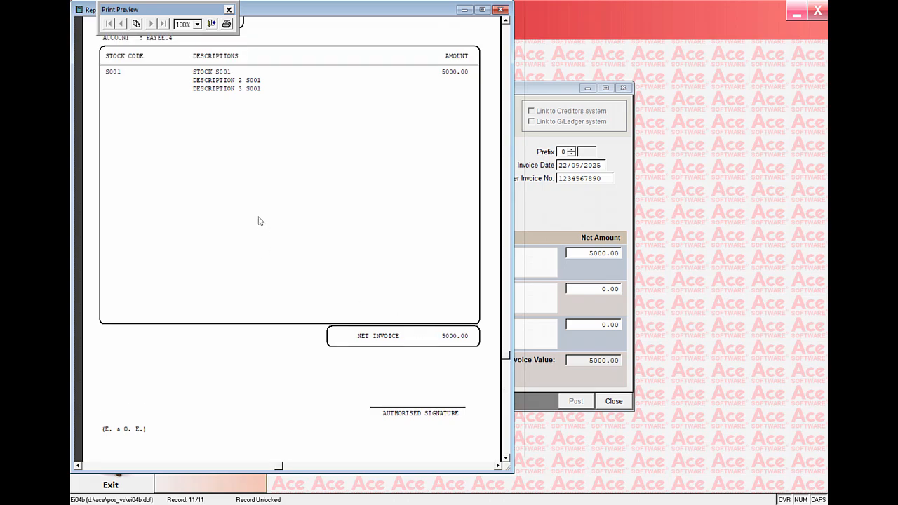
click(213, 26)
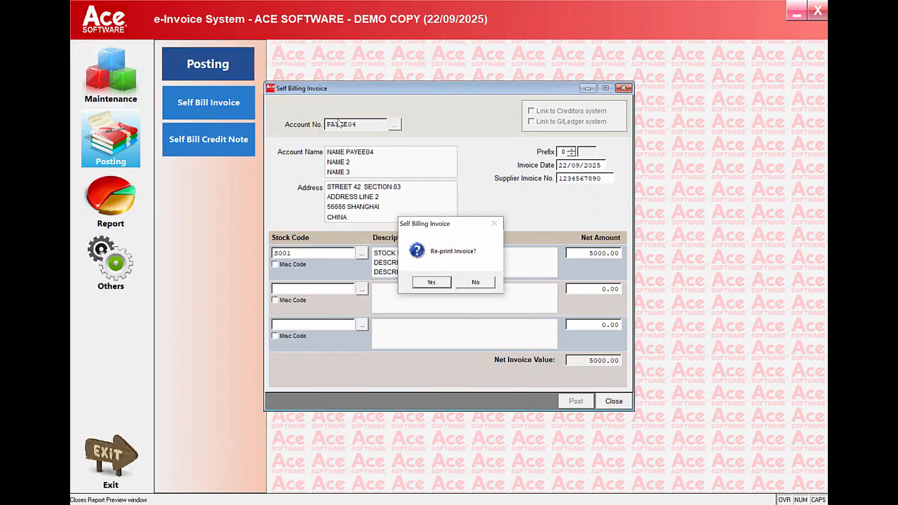
click(473, 282)
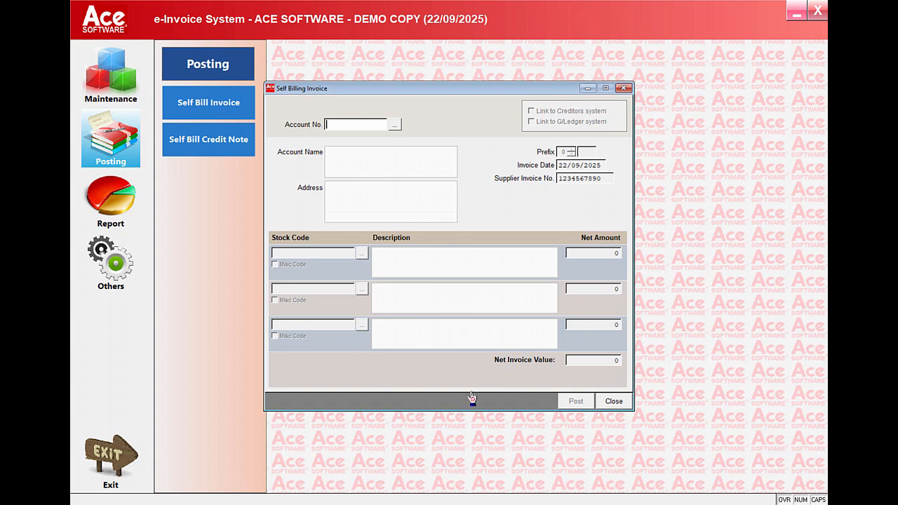
- Begin another self-billed invoice for the overseas supplier, the second payee in the account lookup
key(Return)
key(Return)
key(Down)
key(Down)
key(Down)
key(Up)
key(Up)
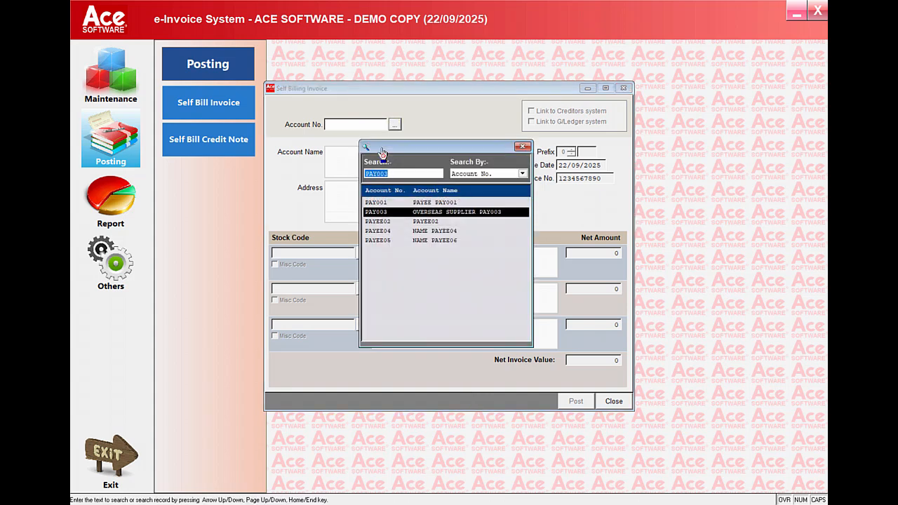
key(Up)
key(Down)
key(Return)
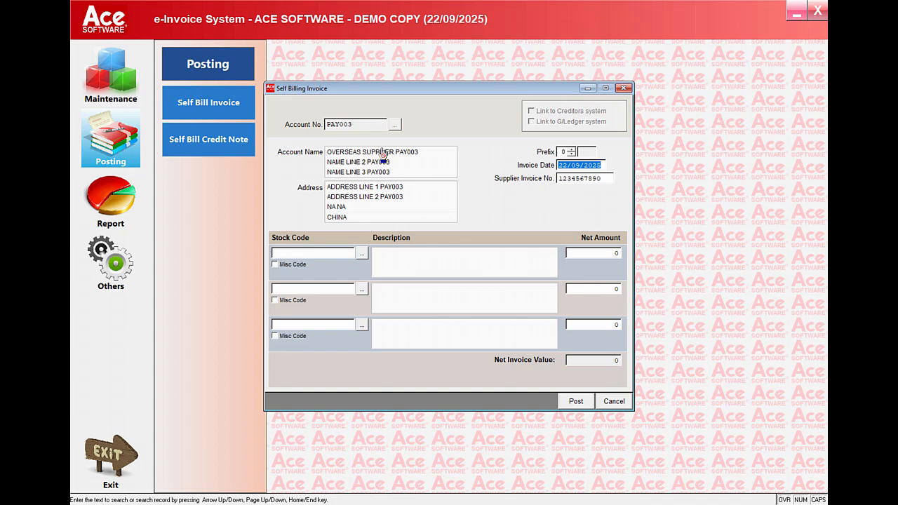
- Keep the invoice date and enter 388383 as the supplier invoice number
key(Return)
text(388383)
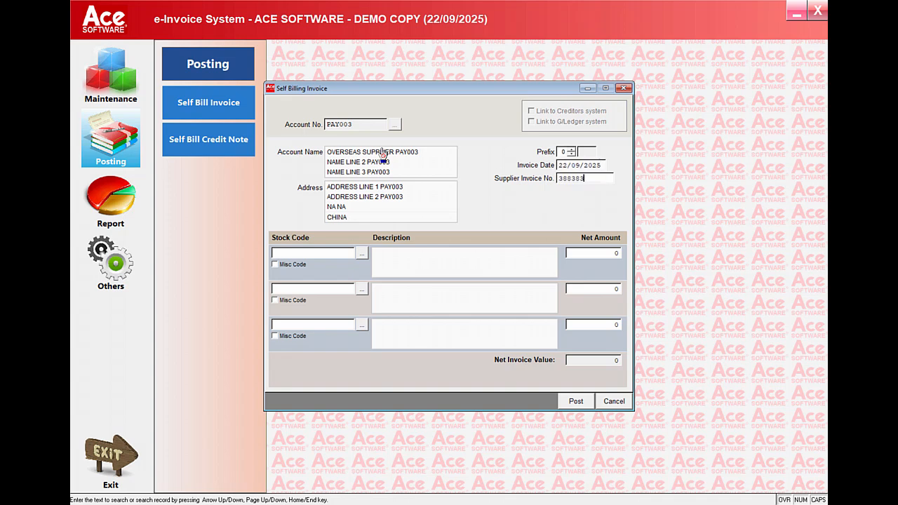
key(Return)
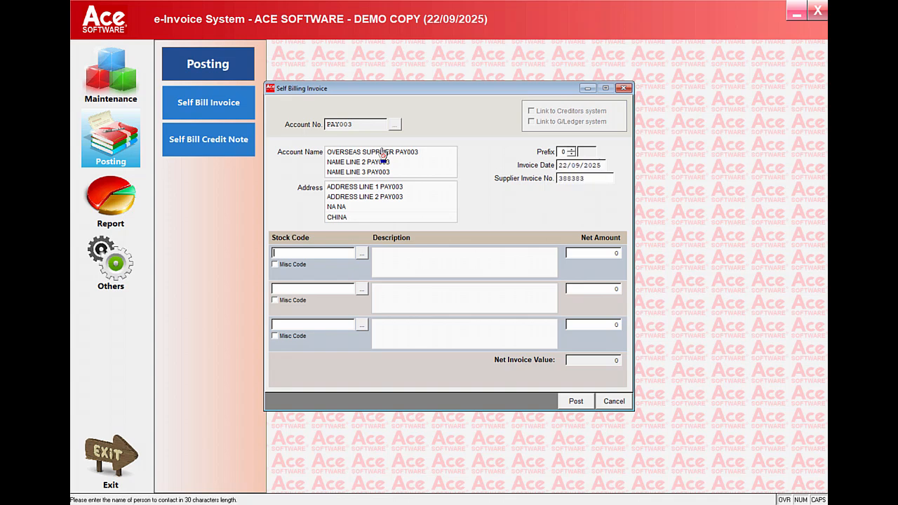
- Fill the first invoice line with stock item S002 and a net amount of 4500
key(Return)
key(Return)
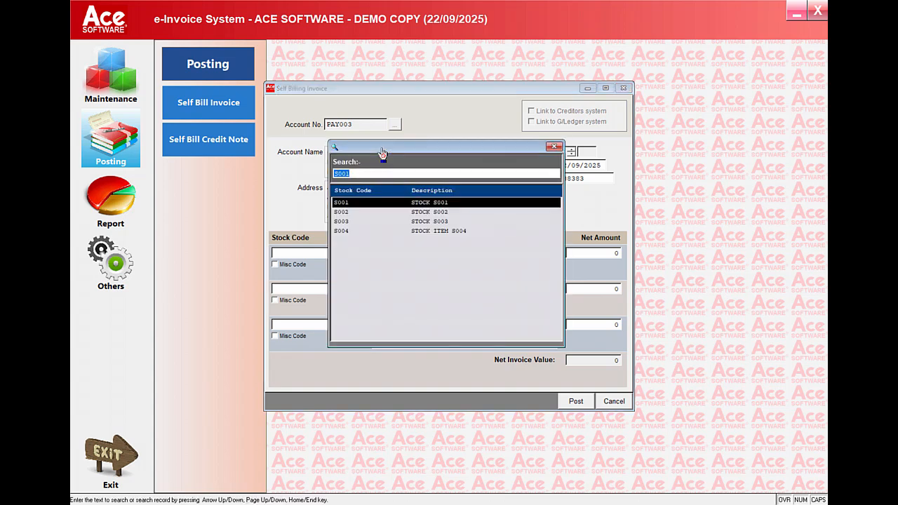
key(Down)
key(Return)
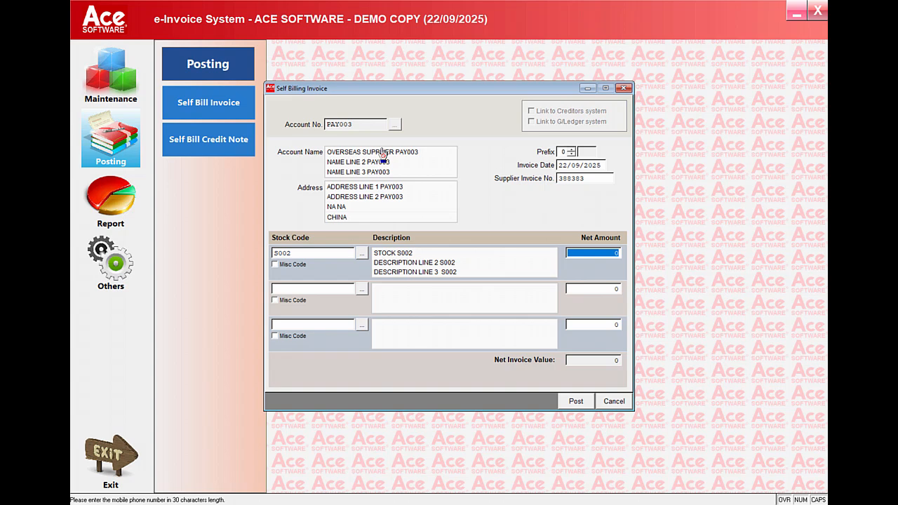
text(4500)
key(Return)
- Fill the second invoice line with stock item S004 and a net amount of 1000
key(Return)
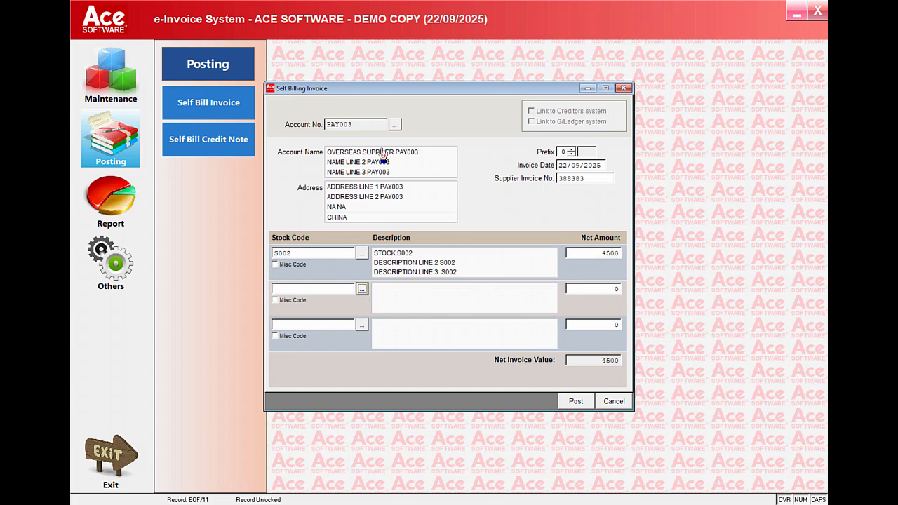
key(Return)
key(Down)
key(Down)
key(Down)
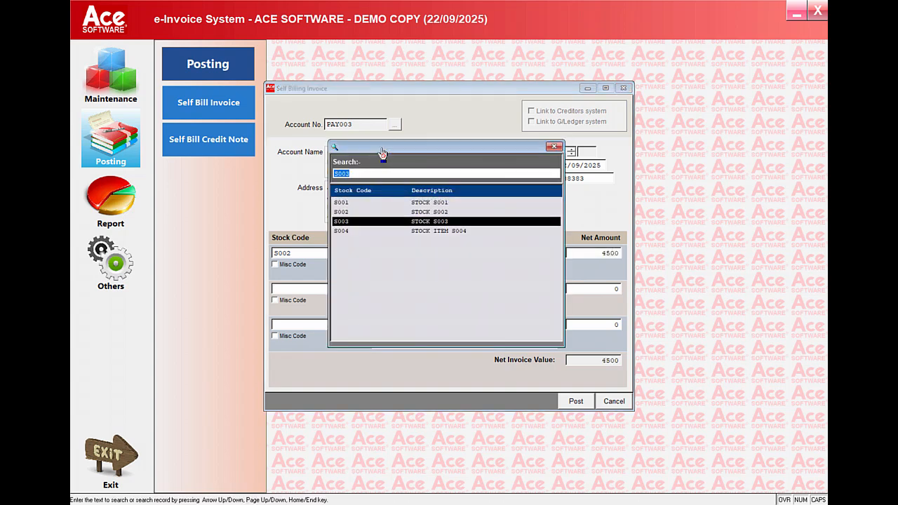
key(Return)
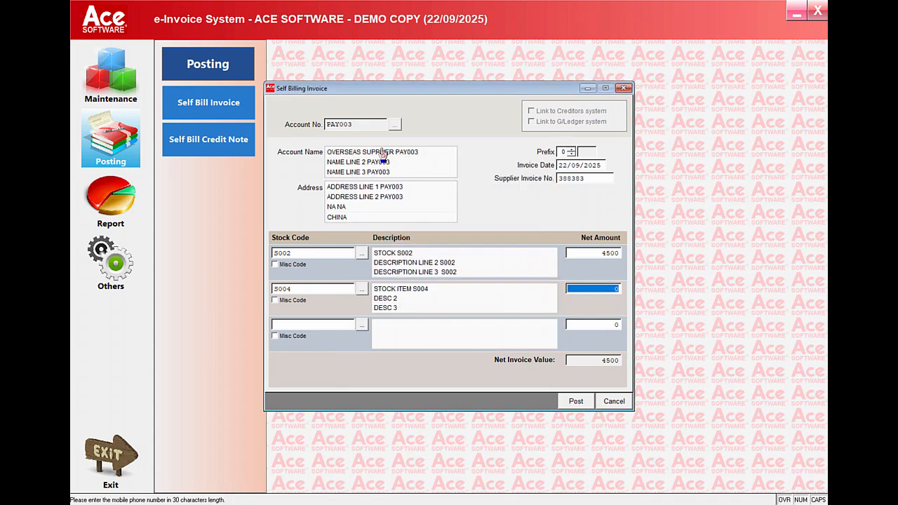
text(1000)
key(Return)
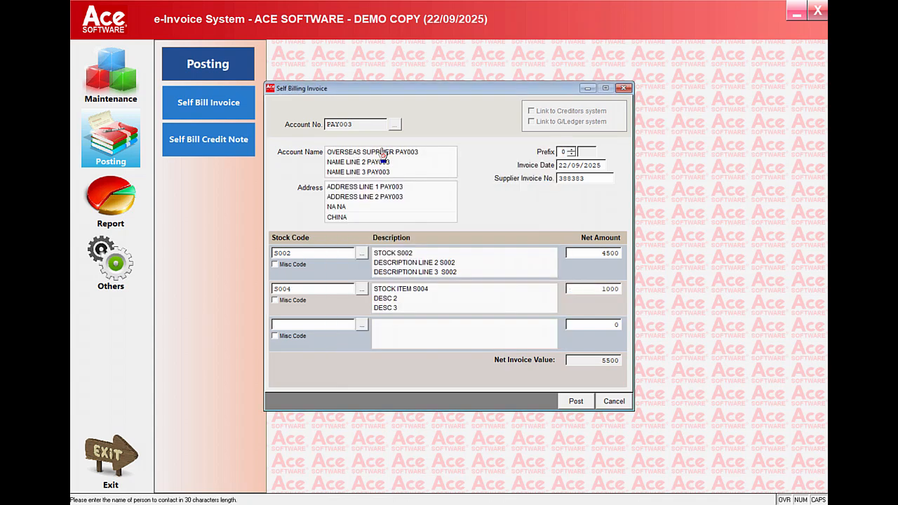
- Post the overseas supplier's self-billed invoice, check its enlarged print preview, and close the invoice form without re-printing
click(575, 400)
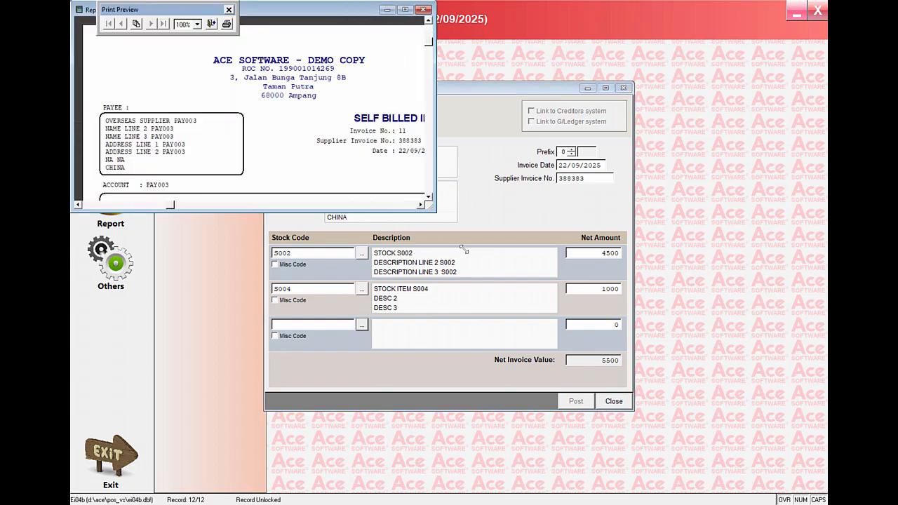
drag(399, 131, 561, 456)
scroll(512, 447, down, 5)
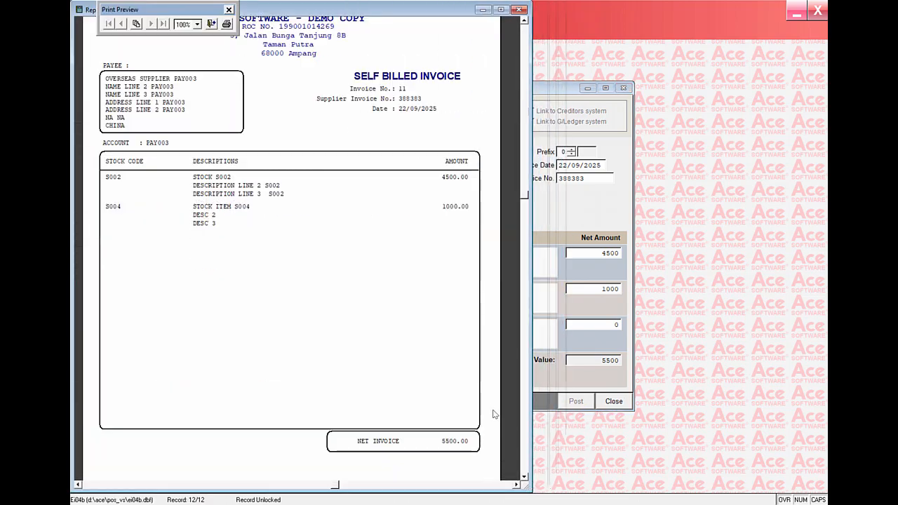
scroll(491, 404, up, 5)
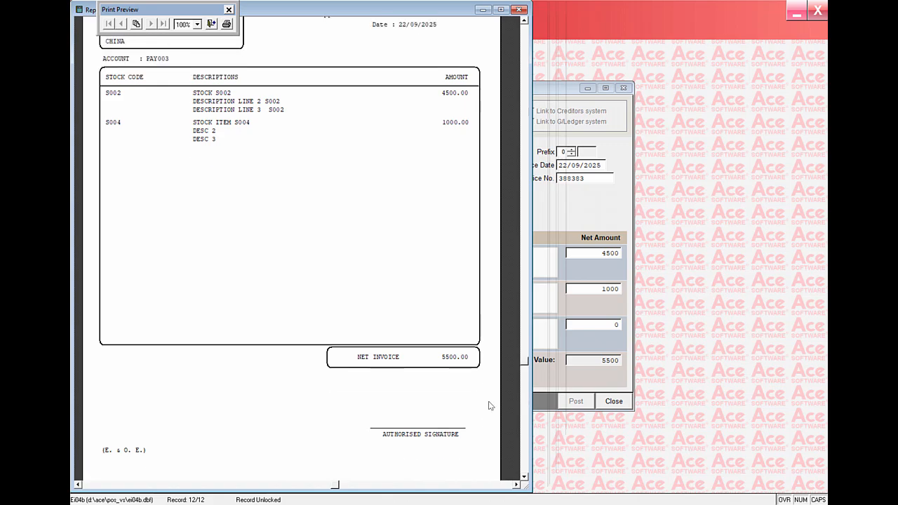
scroll(490, 405, down, 1)
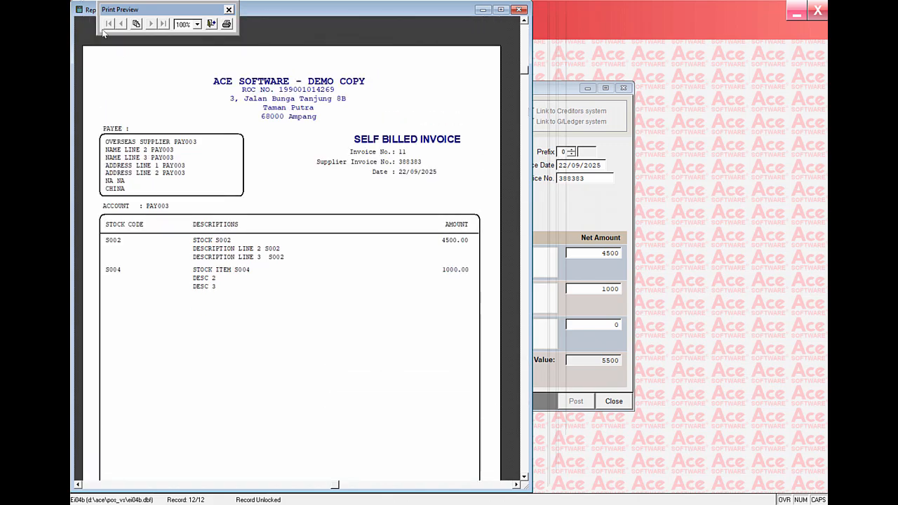
click(211, 24)
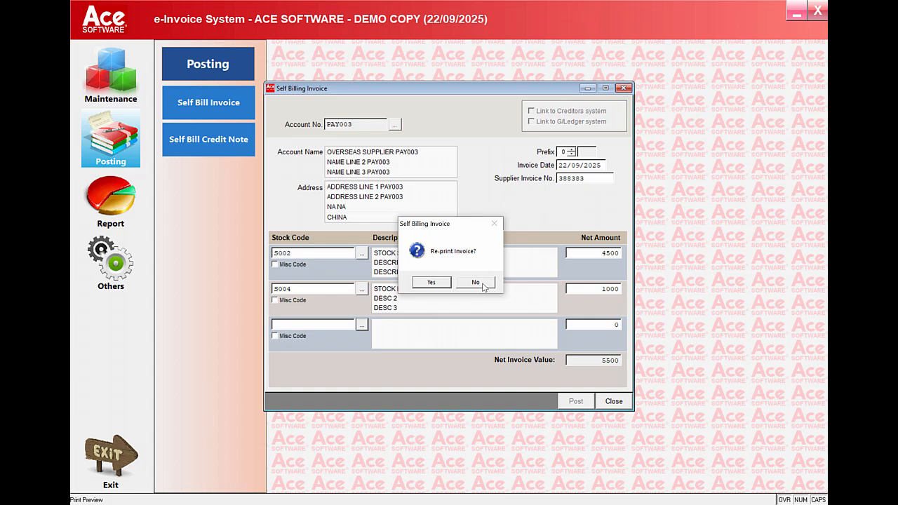
click(476, 282)
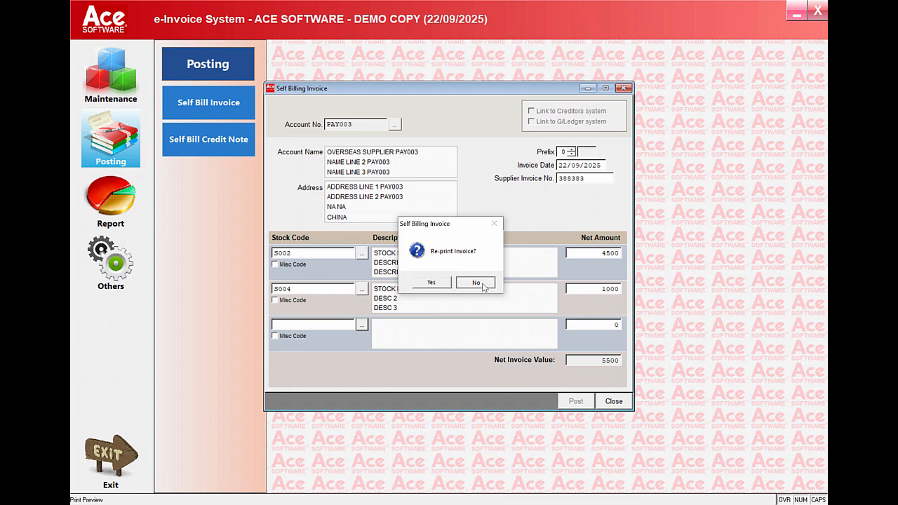
click(614, 401)
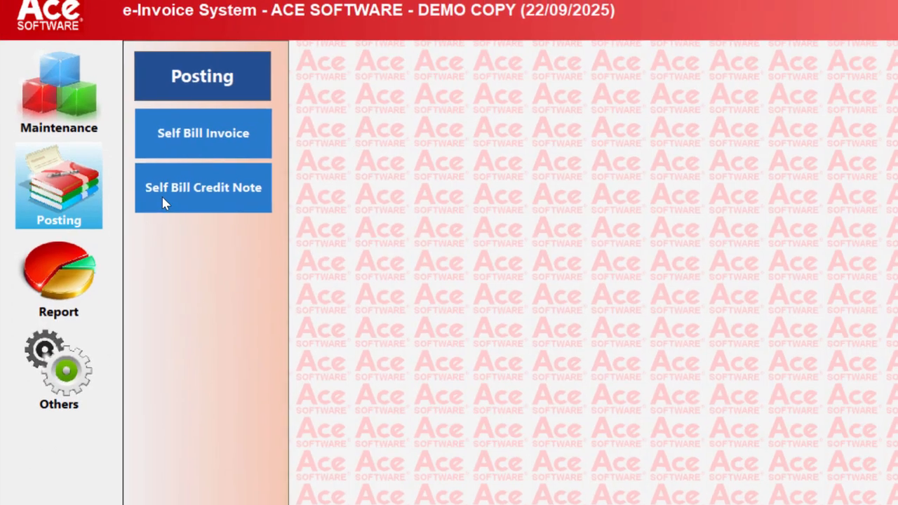
- Begin a self-billed credit note for the overseas supplier, the second payee in the account lookup, keeping the credit note date
click(196, 221)
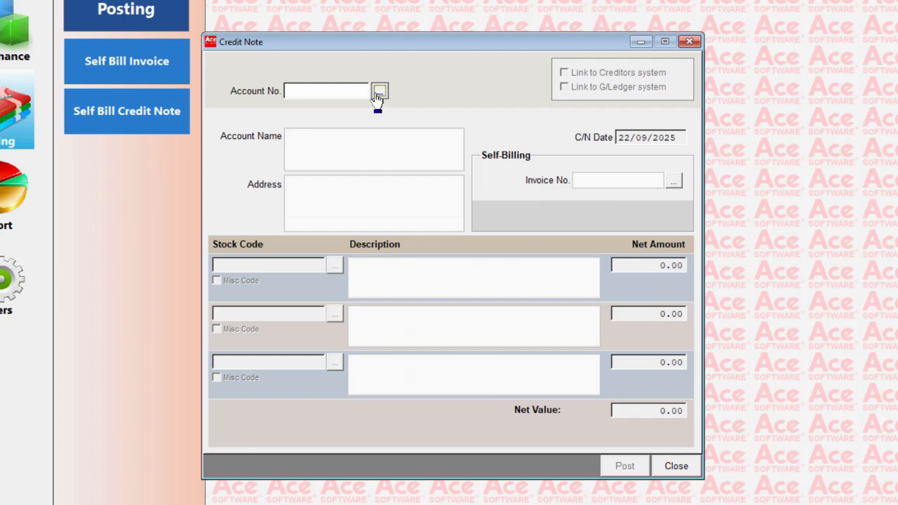
click(378, 92)
key(Down)
key(Return)
key(Tab)
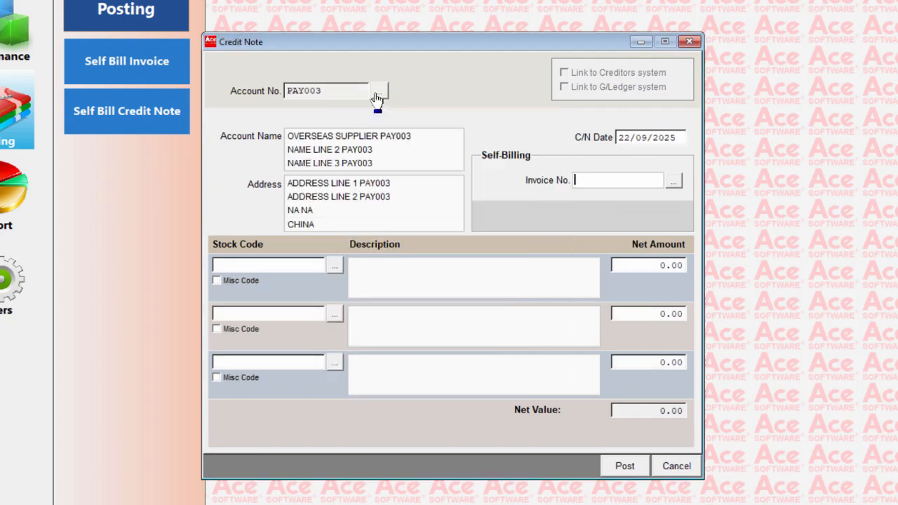
- Link the credit note to the overseas supplier's self-billed invoice number 7 from the invoice lookup
key(Tab)
key(Return)
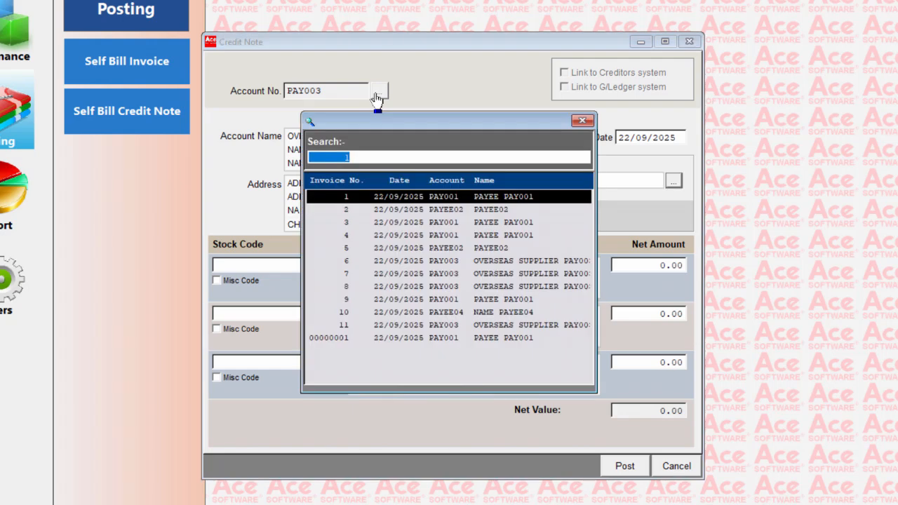
key(Down)
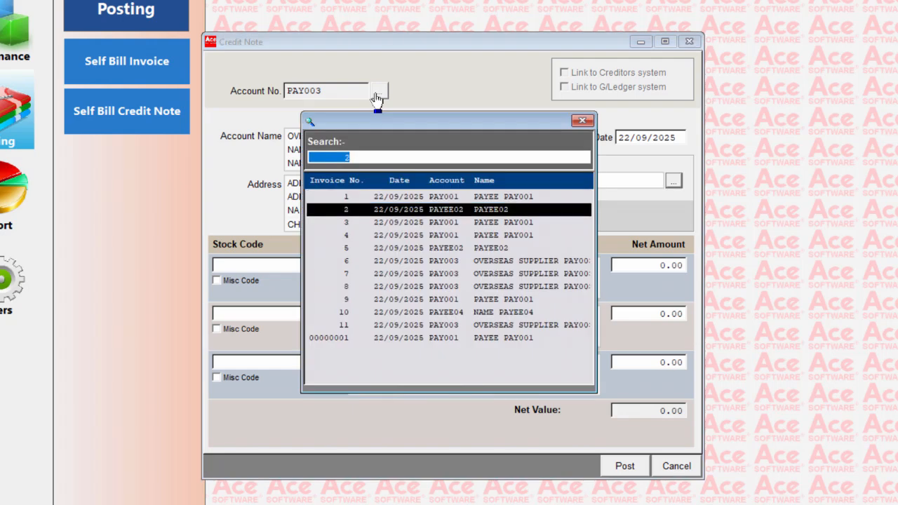
key(Down)
key(Down)
key(Down)
key(Down)
key(Down)
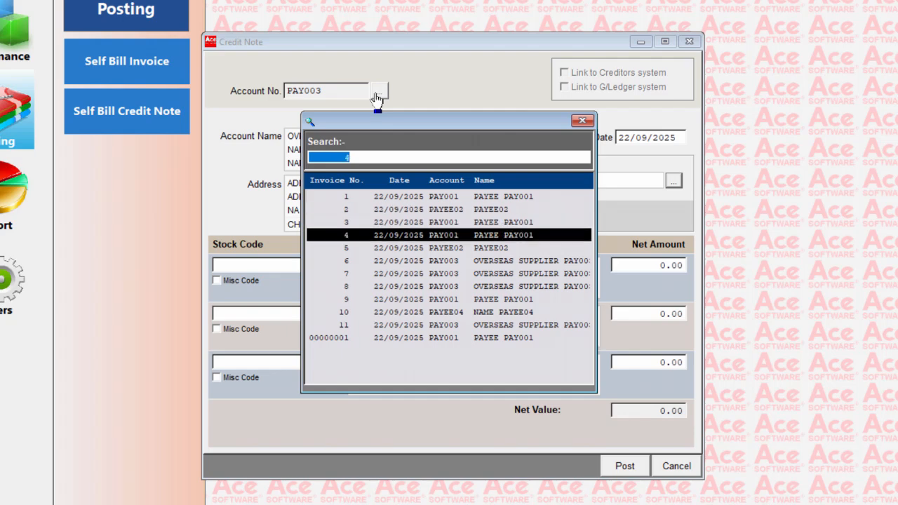
key(Return)
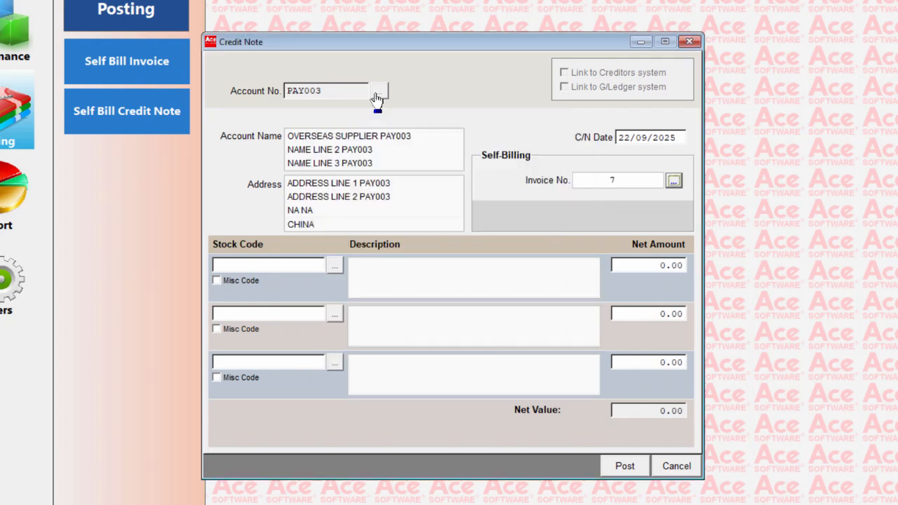
key(Return)
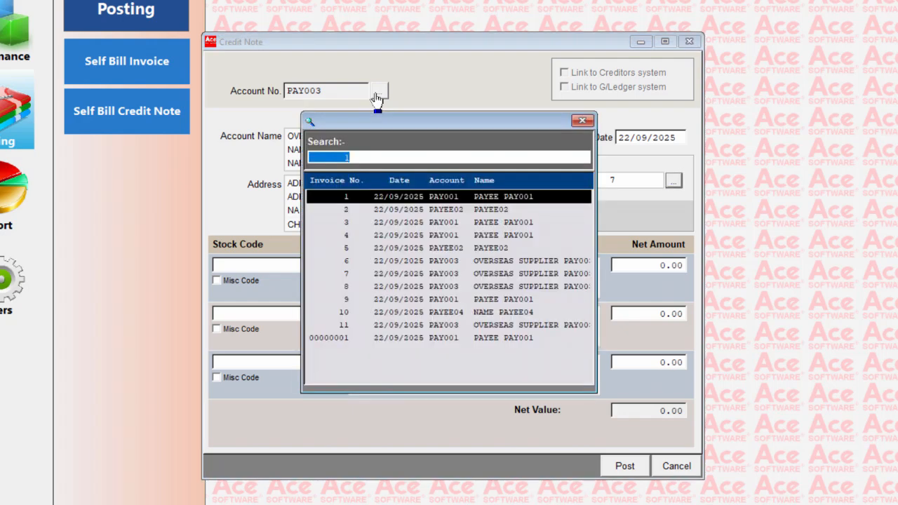
key(Escape)
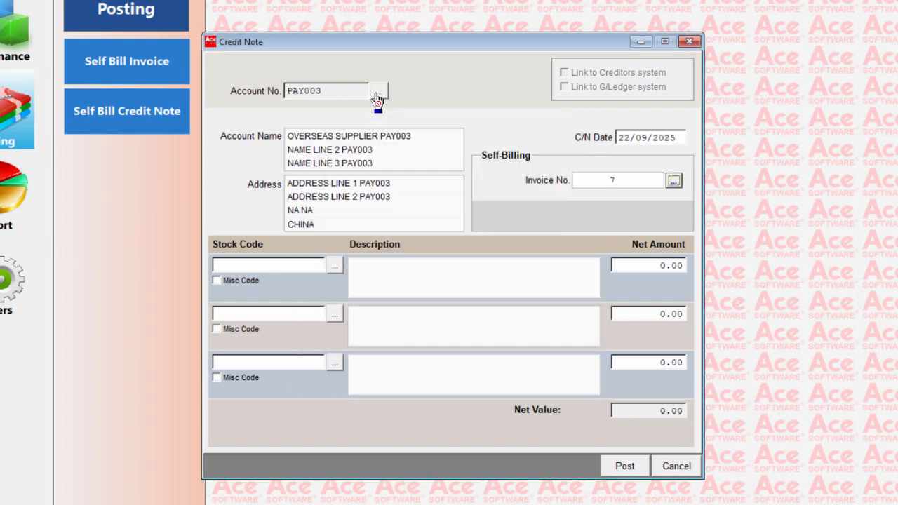
- Fill the first credit note line with stock item S003 and a net amount of 500
key(Tab)
key(Tab)
key(Return)
key(Down)
key(Down)
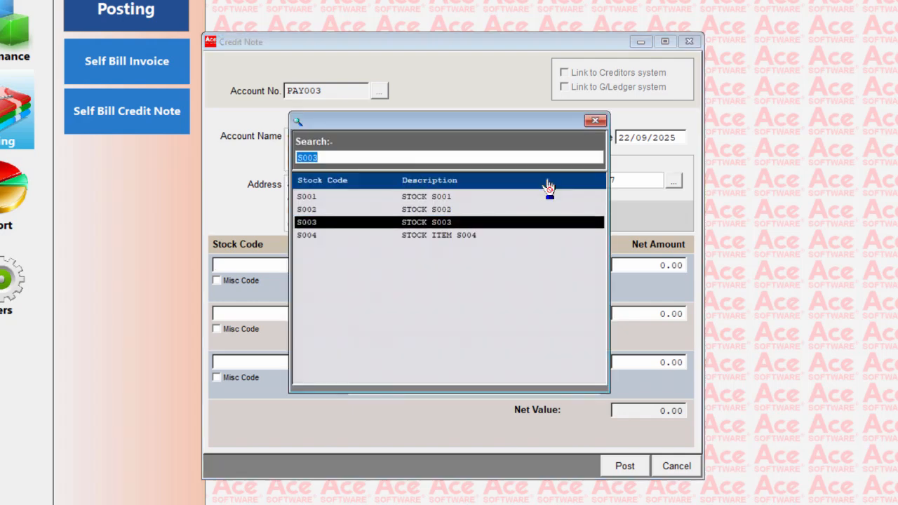
key(Return)
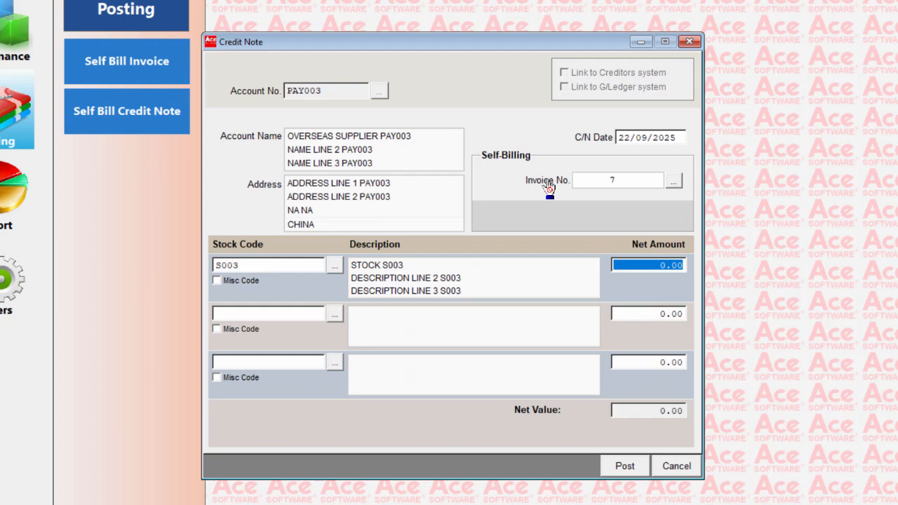
text(500)
key(Tab)
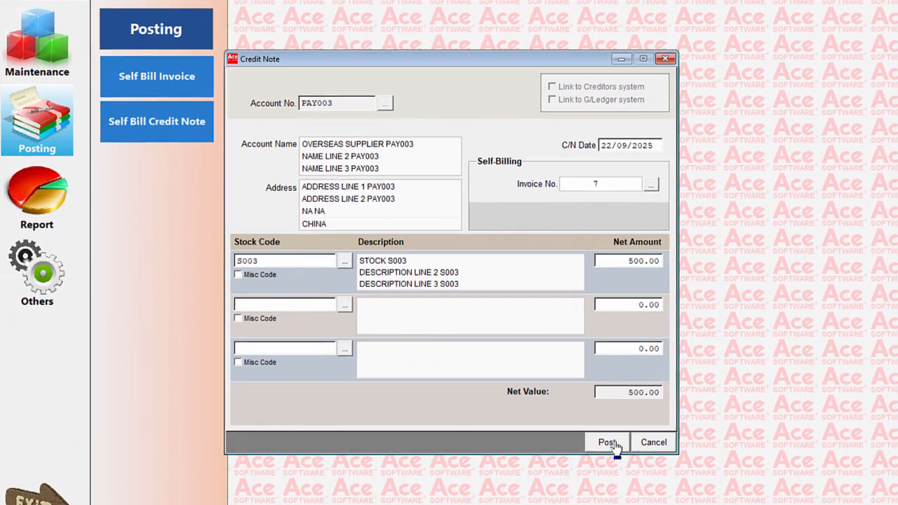
- Post the self-billed credit note and review its enlarged e-Refund Note preview, declining a re-print after closing it
click(624, 465)
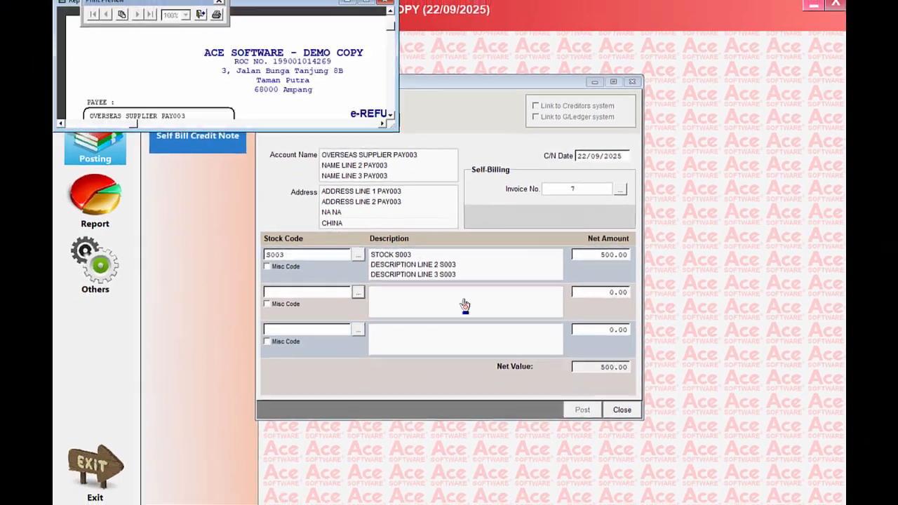
drag(397, 136, 502, 481)
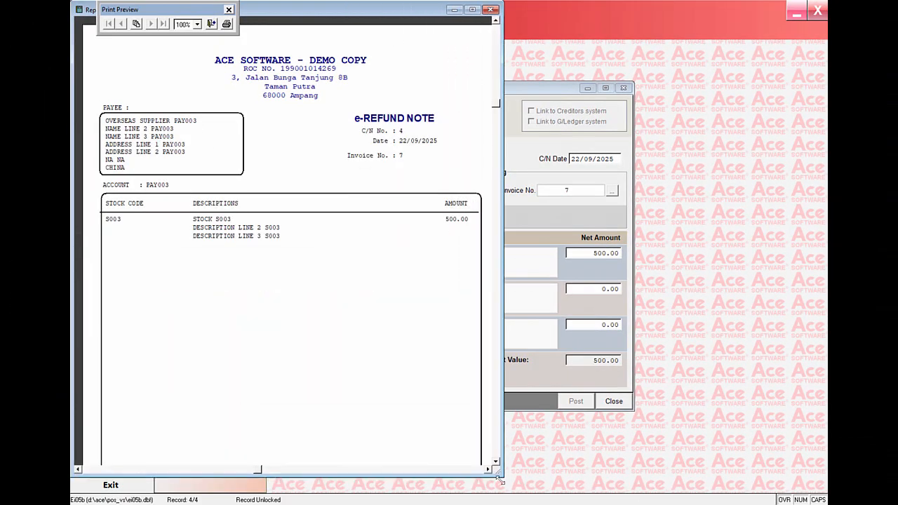
scroll(446, 302, down, 5)
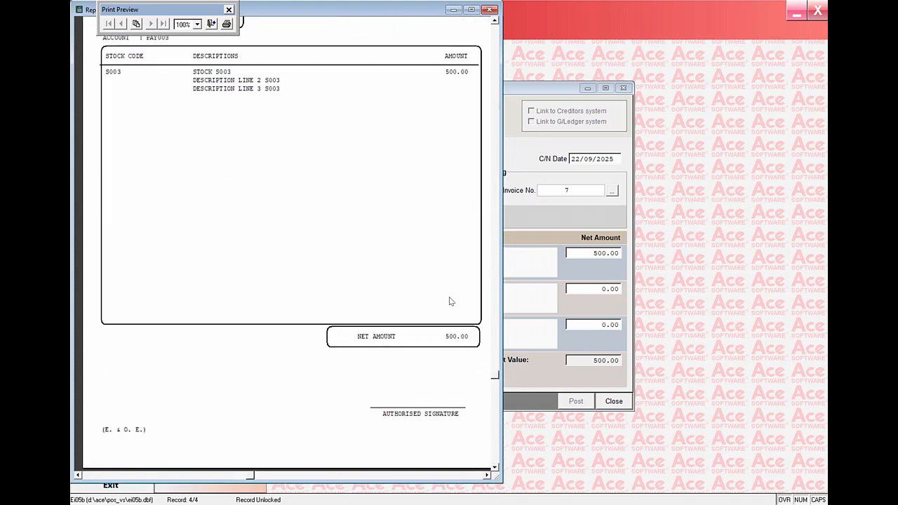
scroll(451, 301, up, 5)
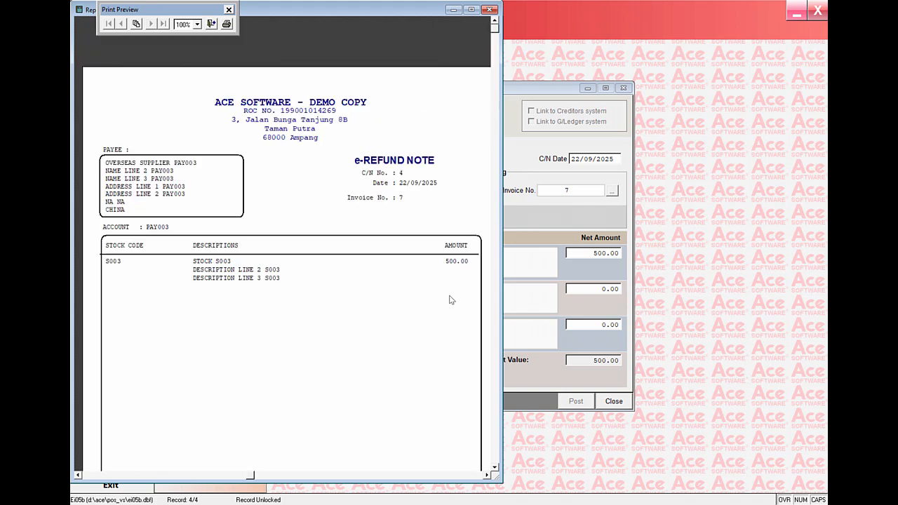
scroll(450, 300, down, 2)
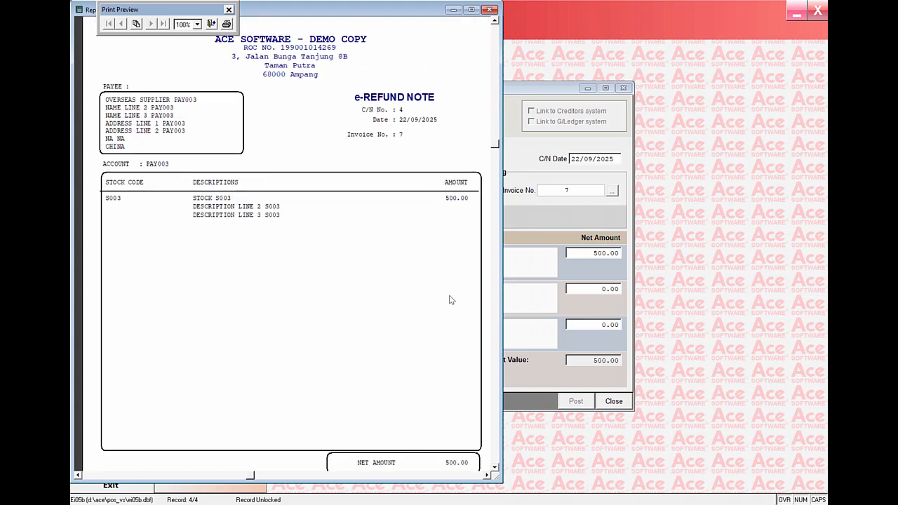
scroll(439, 278, down, 1)
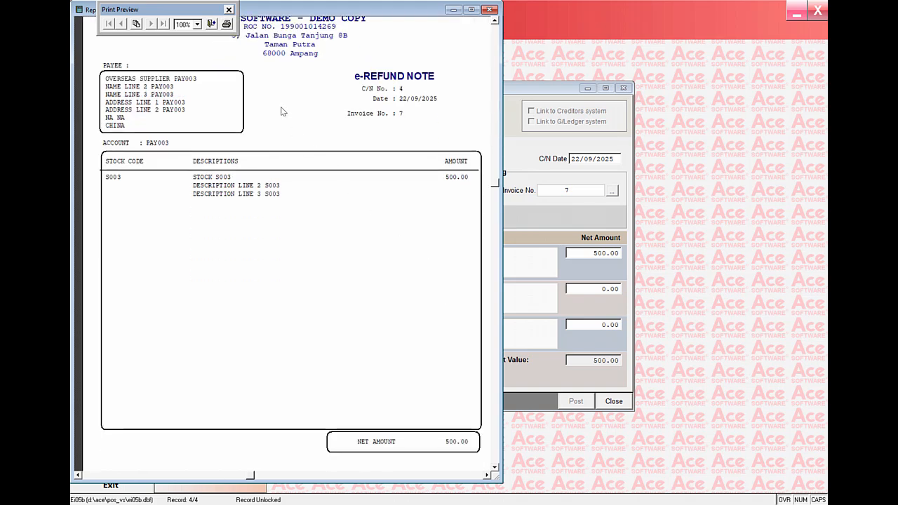
scroll(285, 145, up, 1)
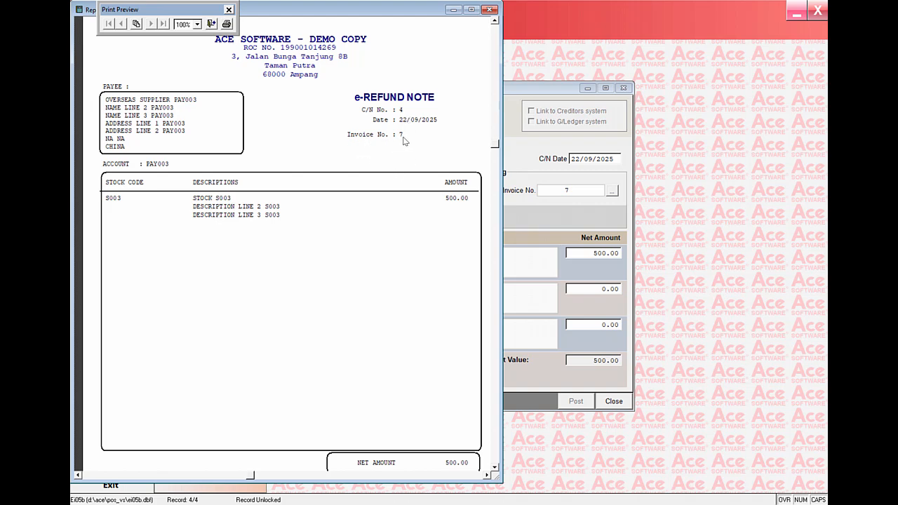
click(211, 24)
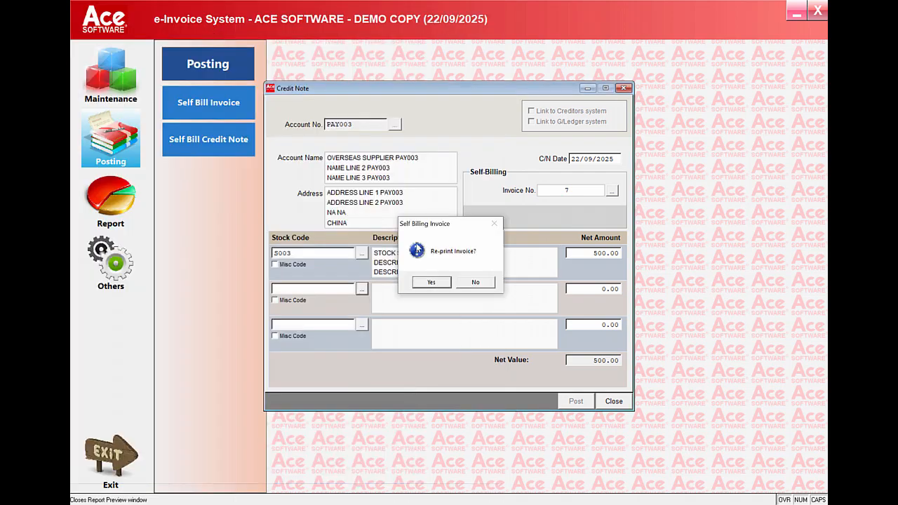
click(476, 282)
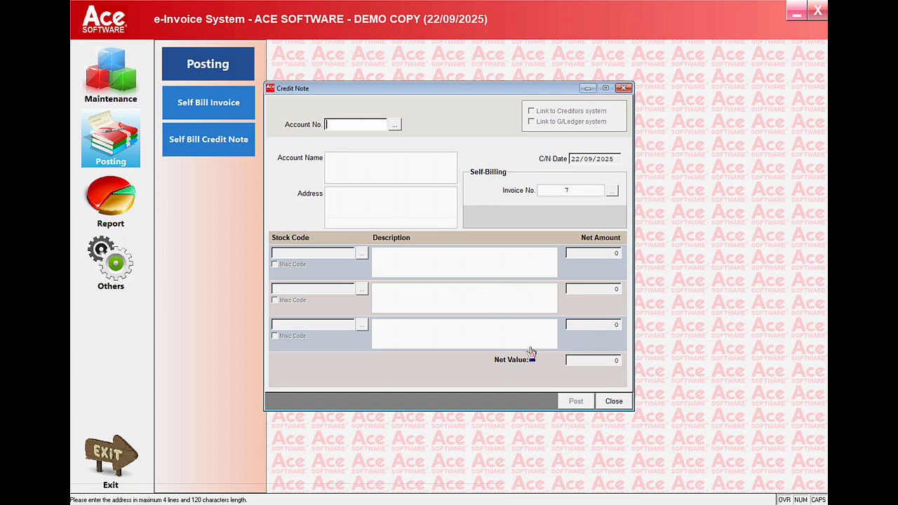
- Close the credit note form and open the report for reprinting invoices and credit notes
click(614, 401)
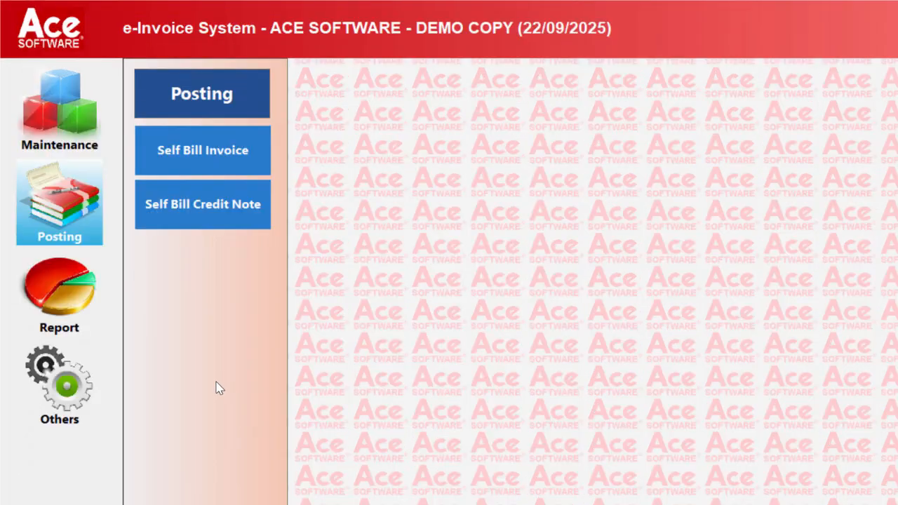
click(59, 290)
click(198, 152)
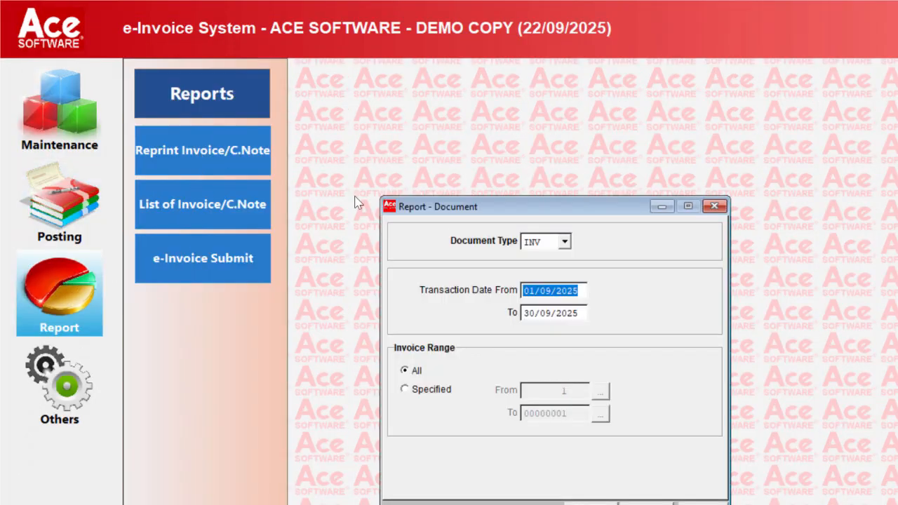
- Switch the report's document type to C/N and return it to INV
click(566, 241)
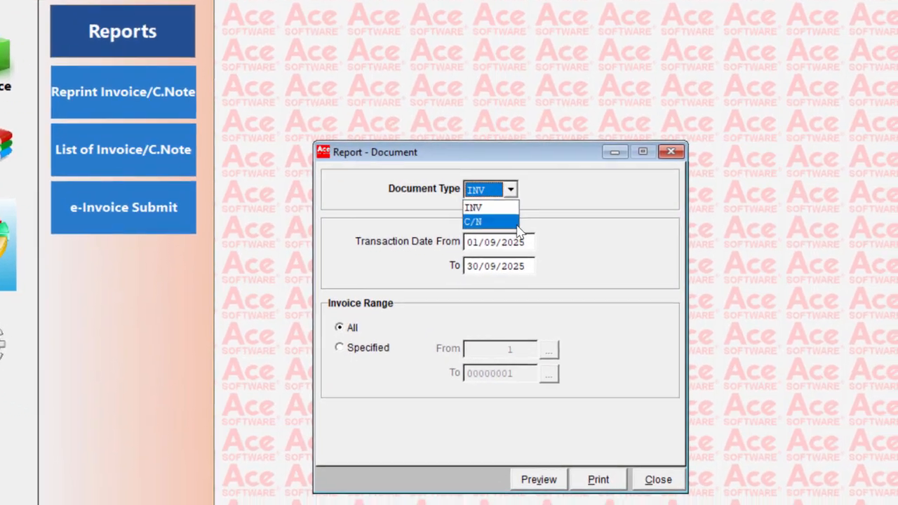
click(519, 223)
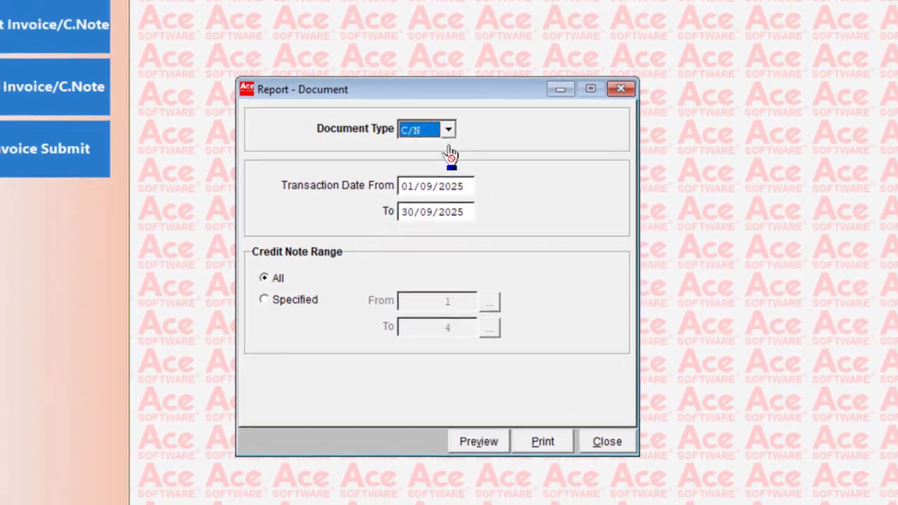
click(510, 189)
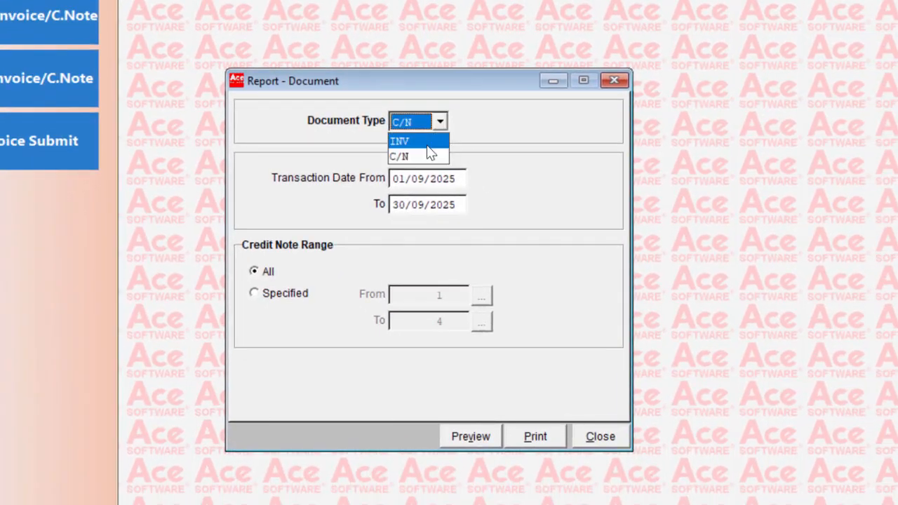
click(427, 142)
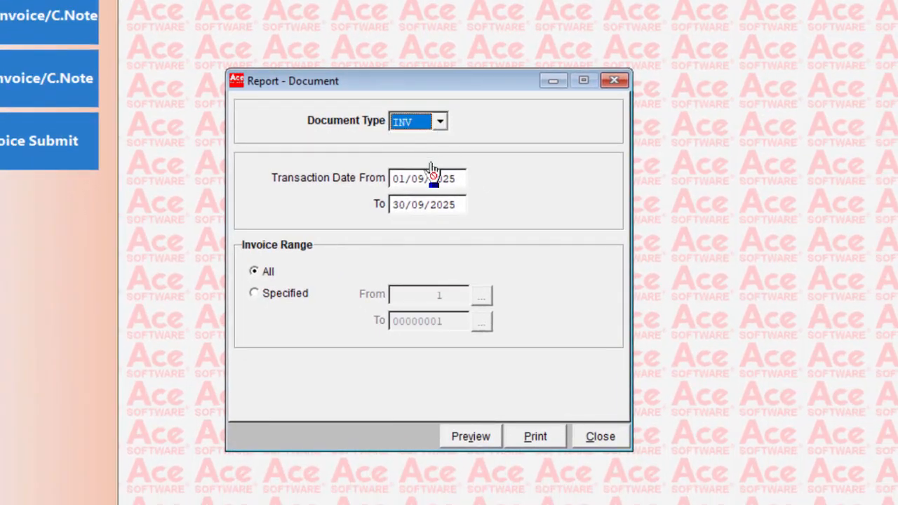
- Limit the reprint to the specified invoice range 1 to 3 and preview the documents
click(254, 293)
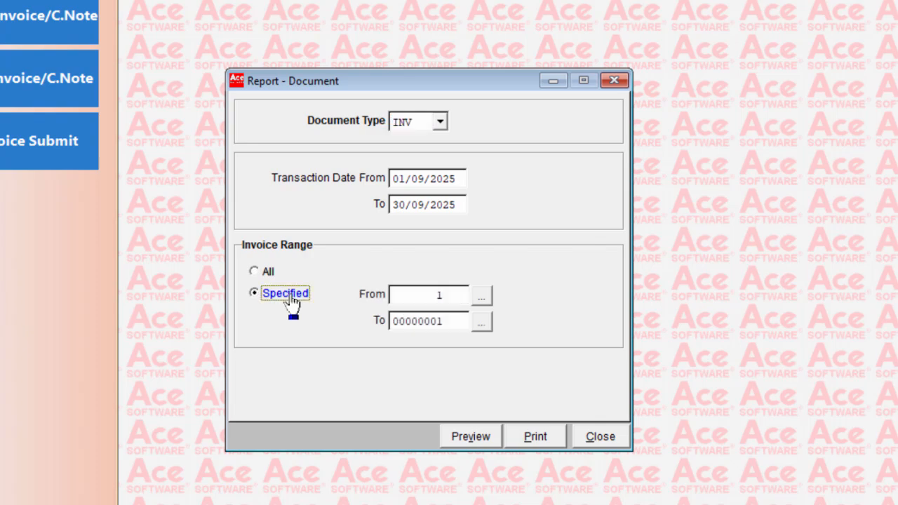
click(482, 323)
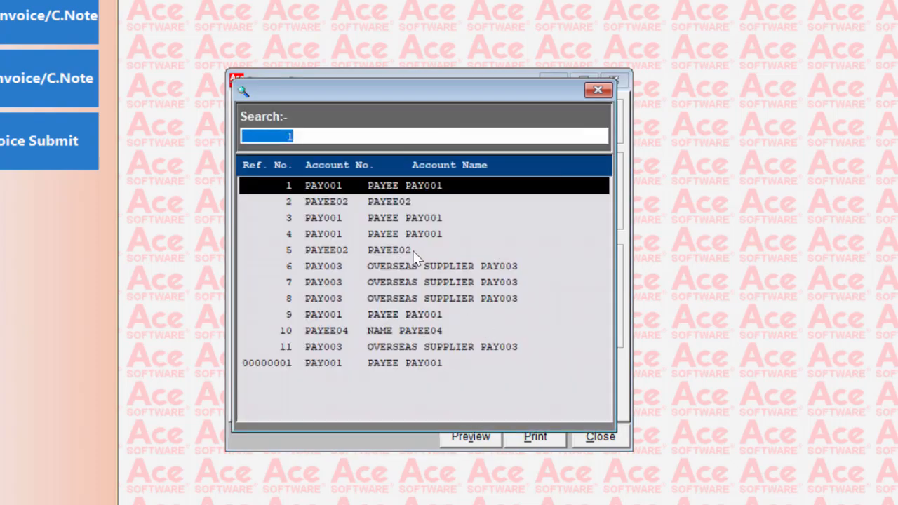
double_click(471, 219)
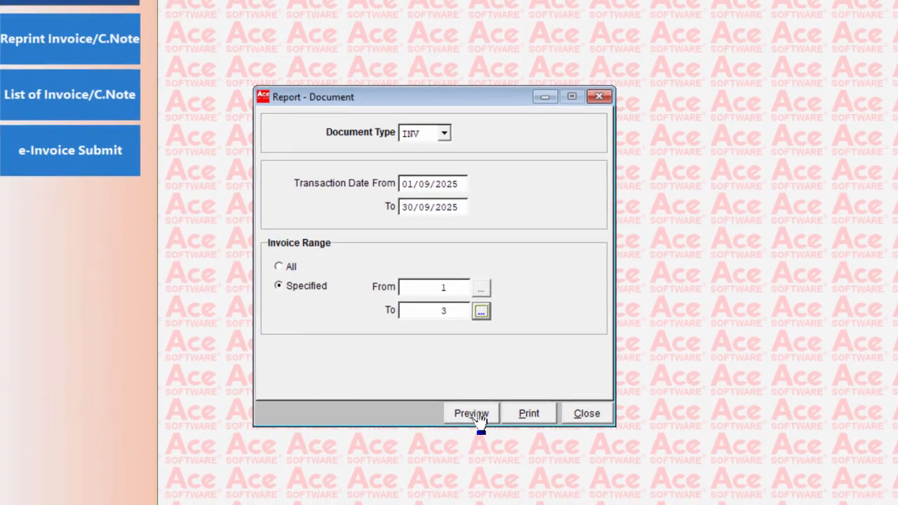
click(477, 414)
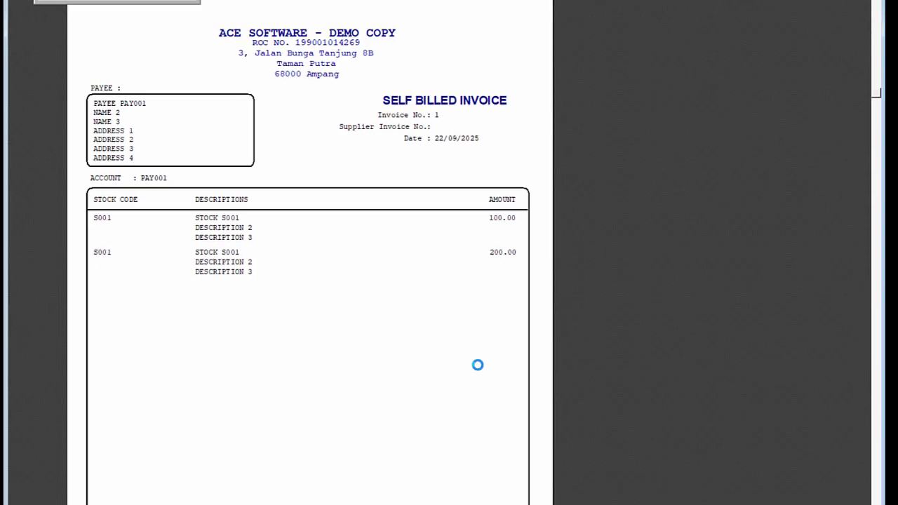
- Page through the previewed self-billed invoices up to the last one and close the preview
scroll(216, 94, down, 2)
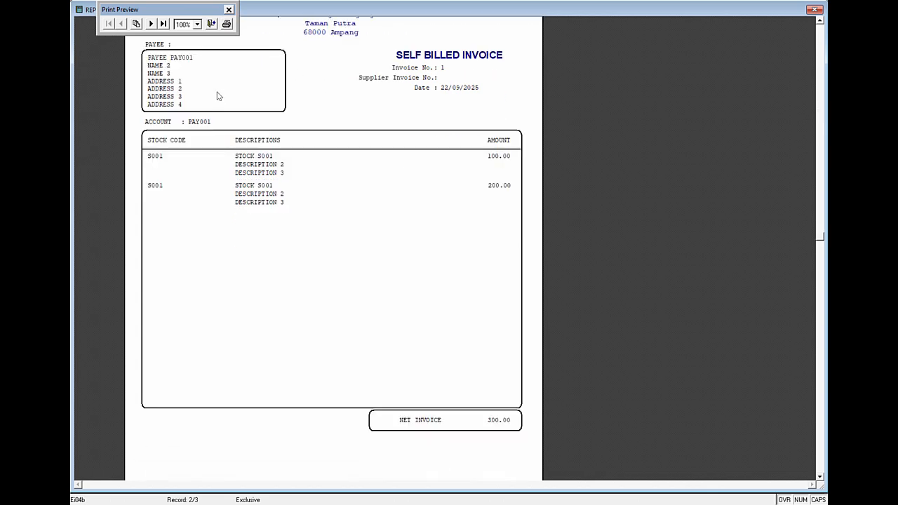
click(151, 24)
click(152, 24)
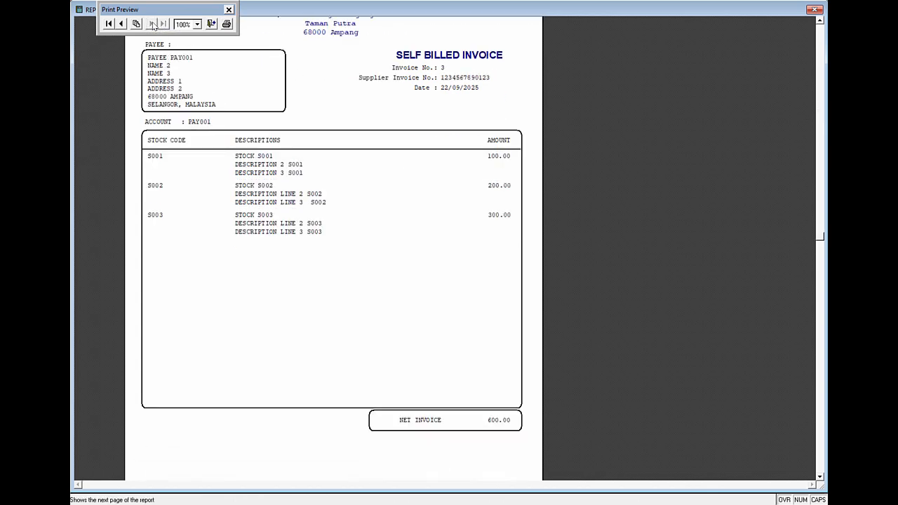
click(212, 25)
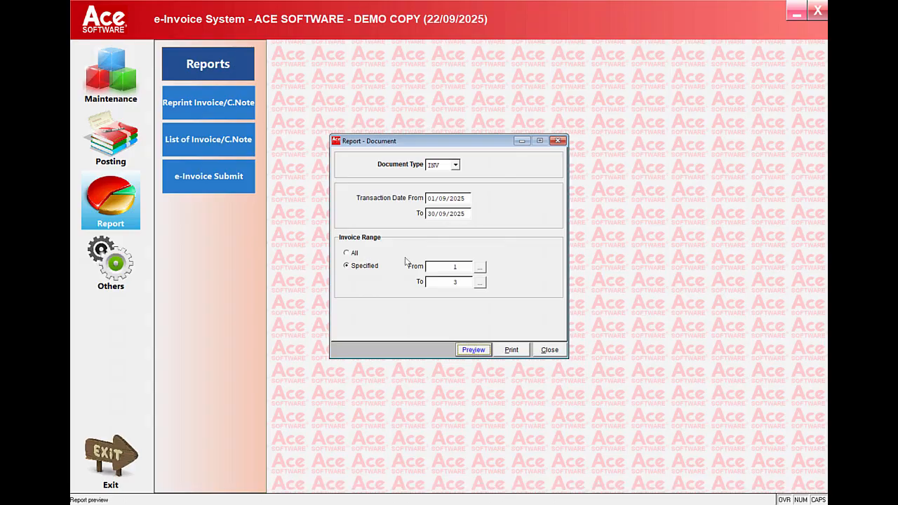
- Preview the C/N documents for the specified range 1 to 4, page forward through them, and close the reprint report
click(454, 164)
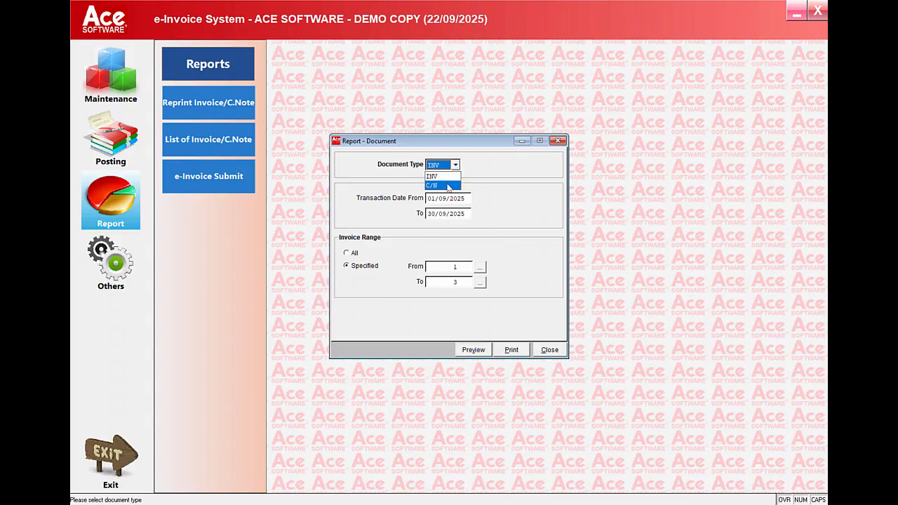
click(441, 181)
click(473, 349)
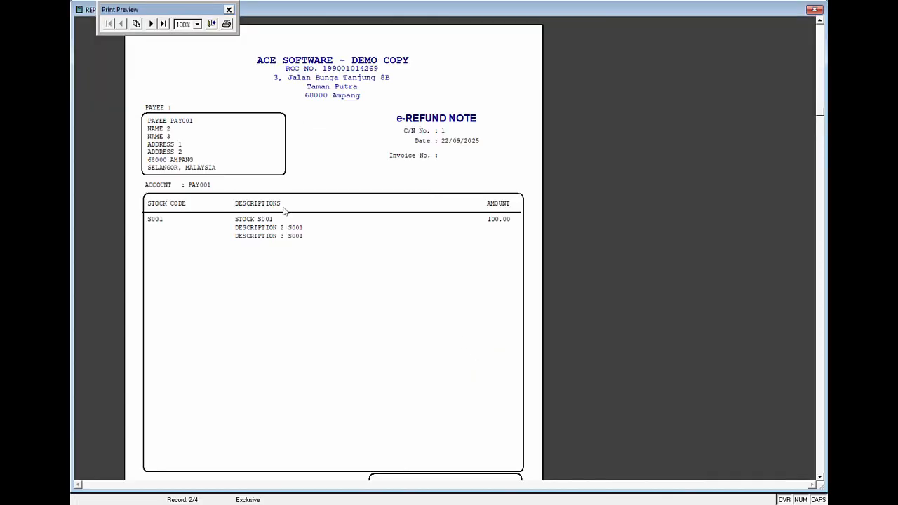
click(151, 23)
click(211, 24)
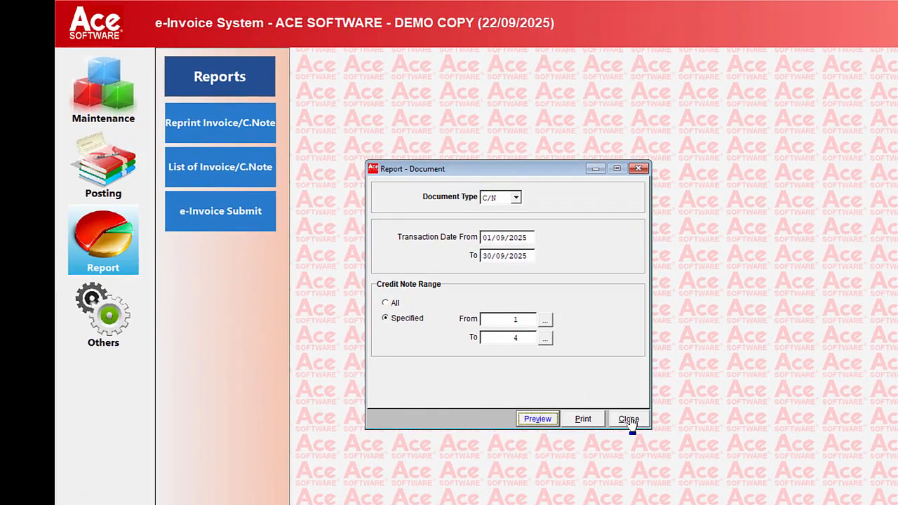
click(541, 348)
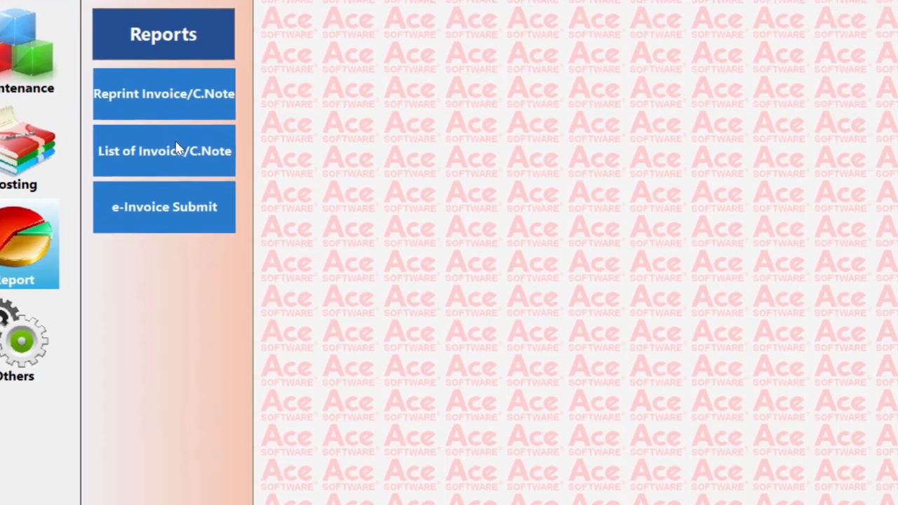
- Preview the listing report for all INV documents and for C/N documents, and close the report
click(250, 205)
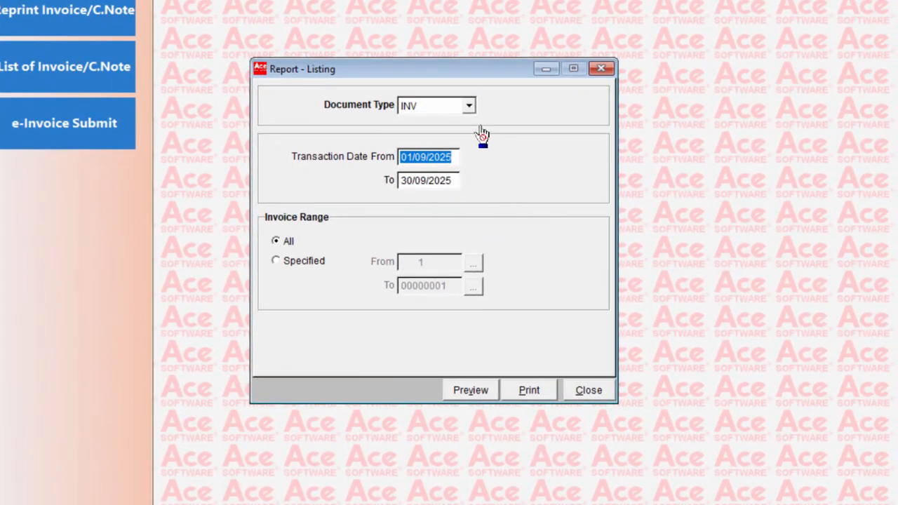
click(472, 392)
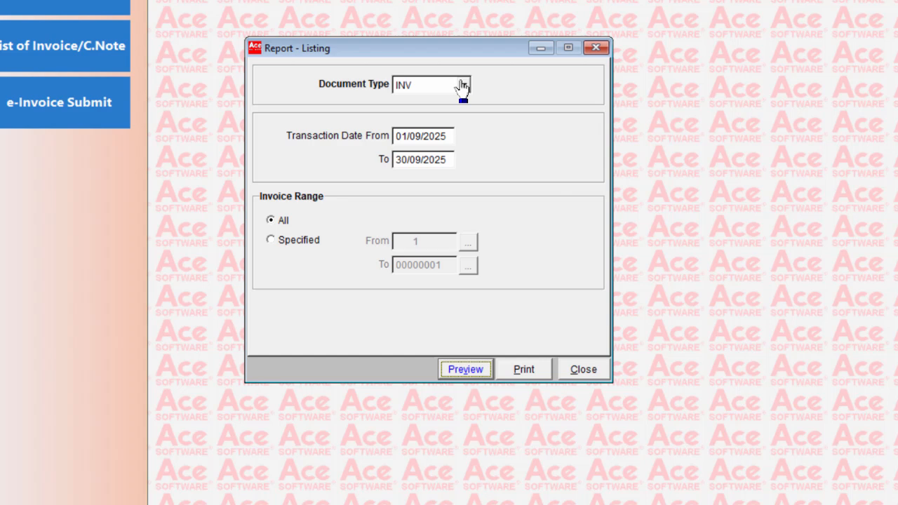
click(461, 85)
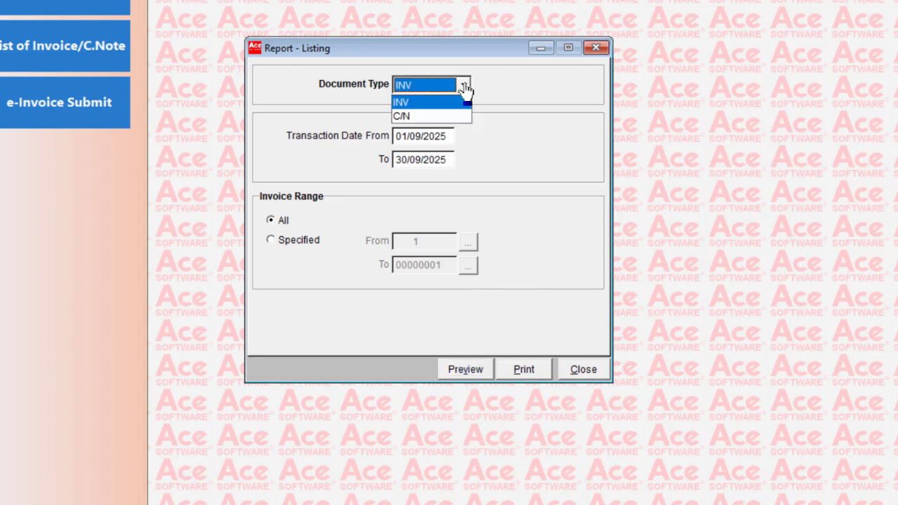
click(449, 118)
click(465, 369)
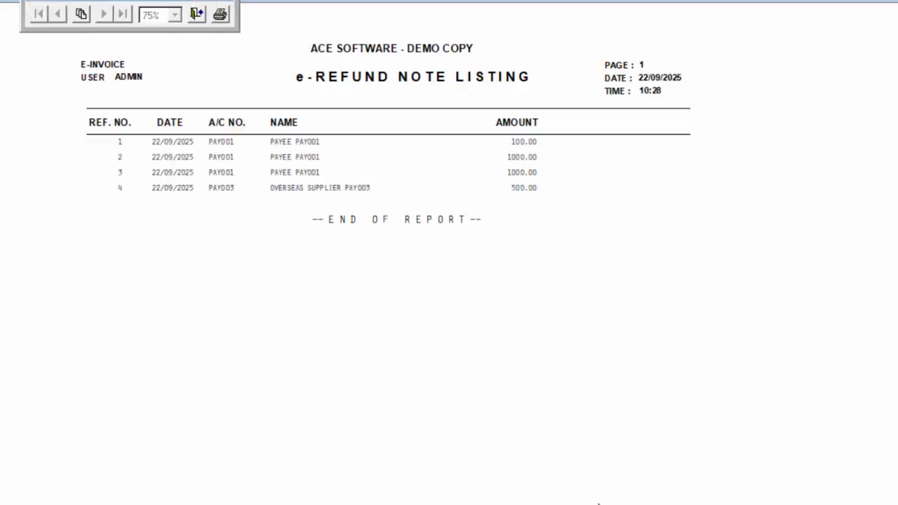
click(217, 37)
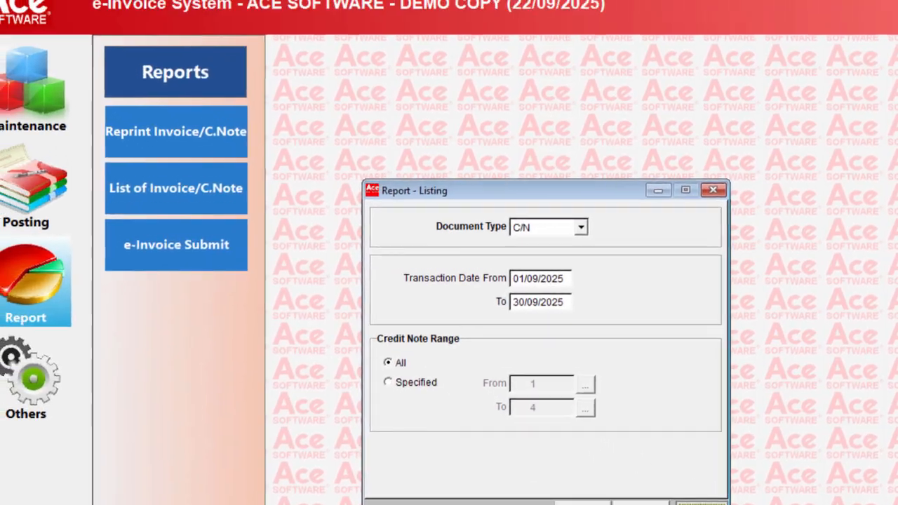
click(600, 417)
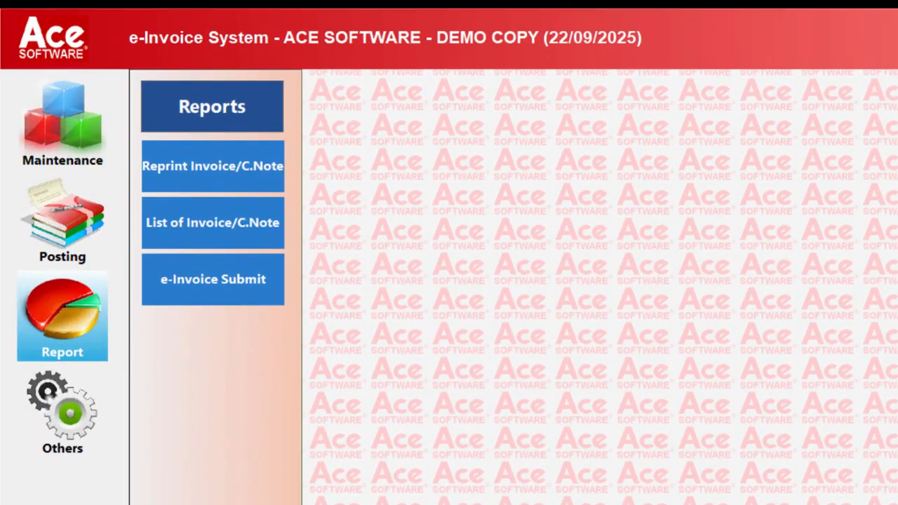
- Preview the e-Invoice submit summary for OCT 2025 and close the report
click(231, 296)
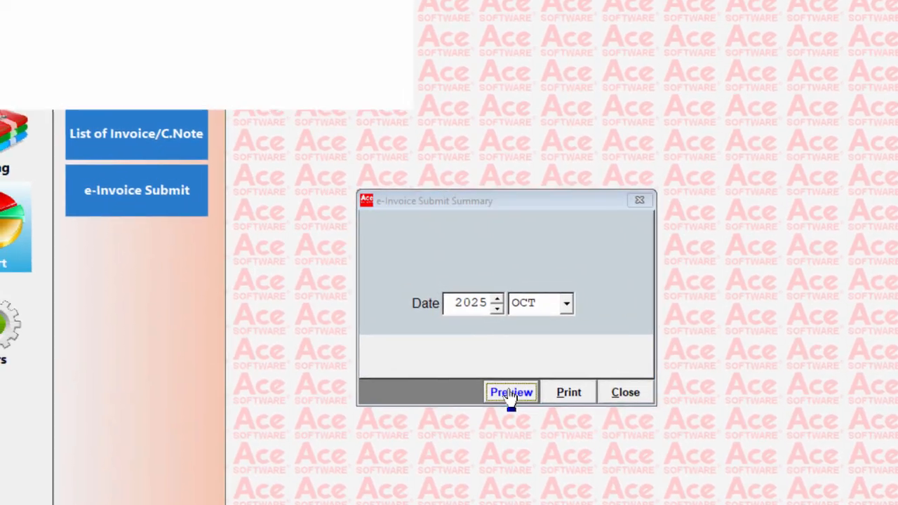
click(442, 328)
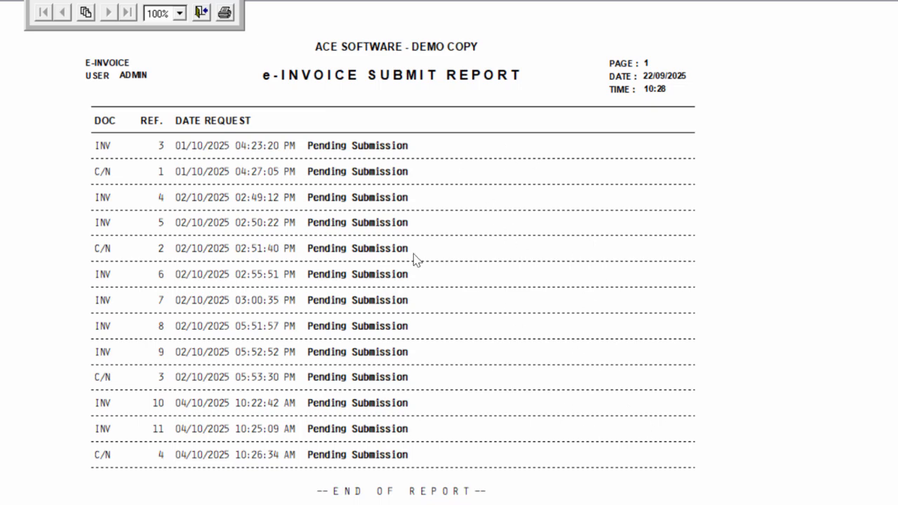
click(201, 12)
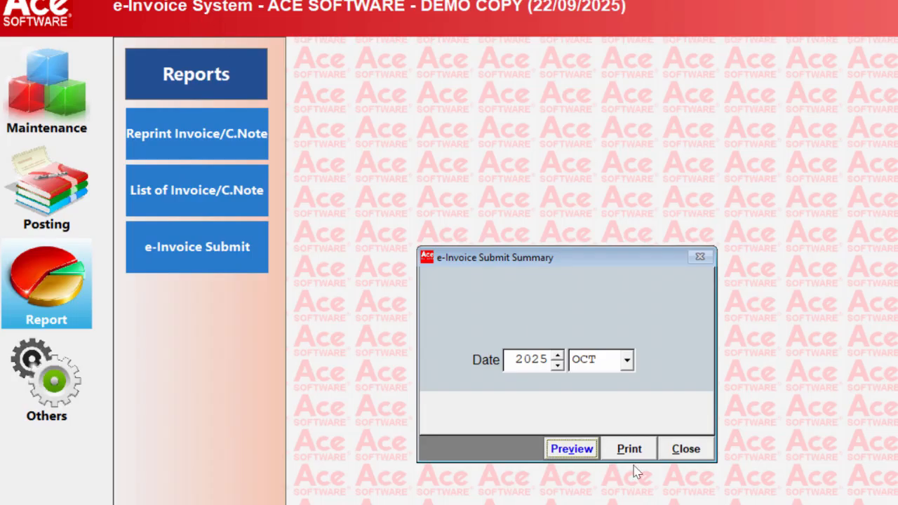
click(677, 447)
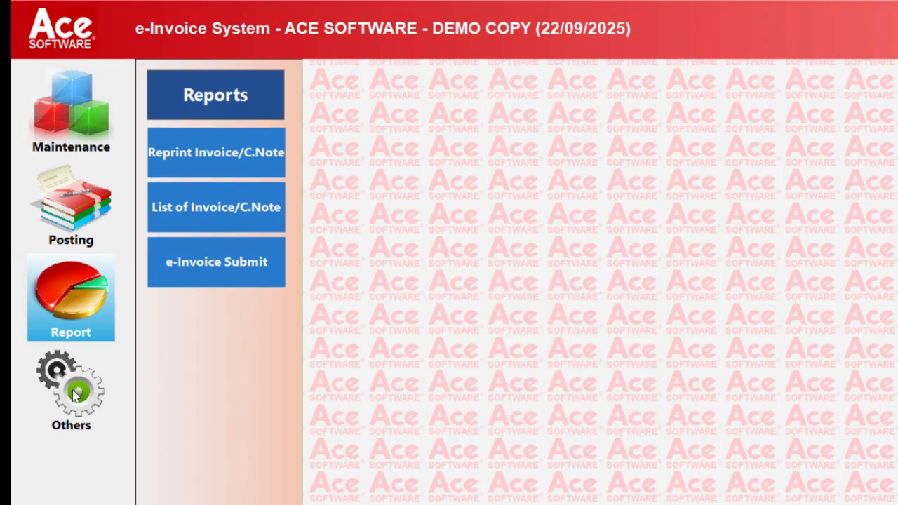
- Run the data sorting utility to purge deleted records and rebuild the indexes of all data files
click(77, 395)
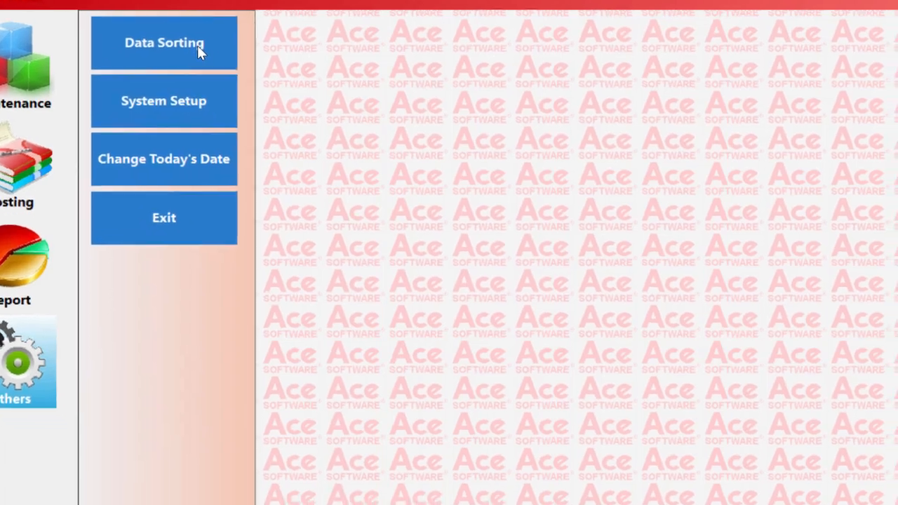
click(250, 94)
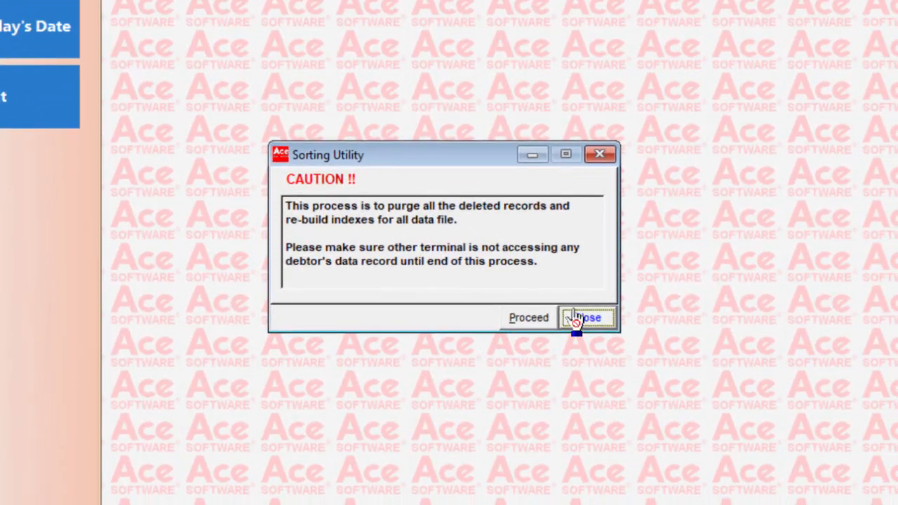
click(558, 347)
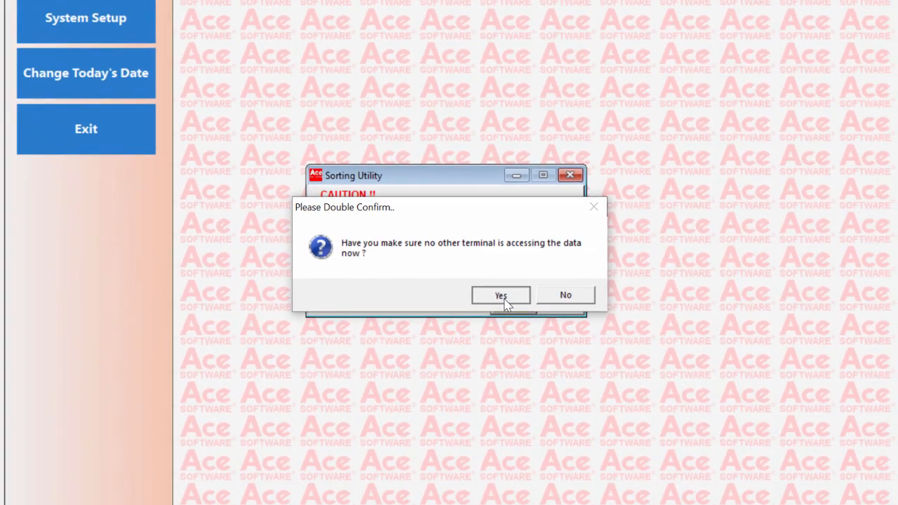
click(500, 295)
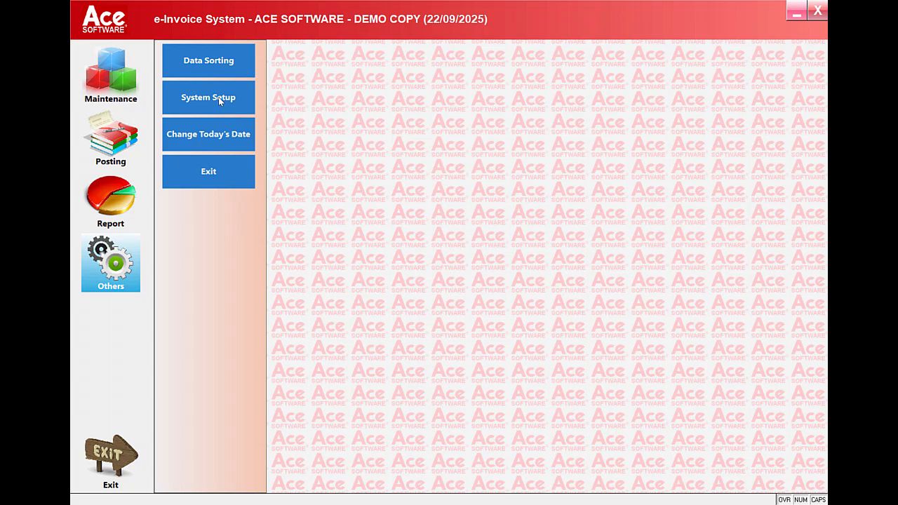
- Open the system setup and examine the company name and TIN in the e-Invoice details
click(218, 97)
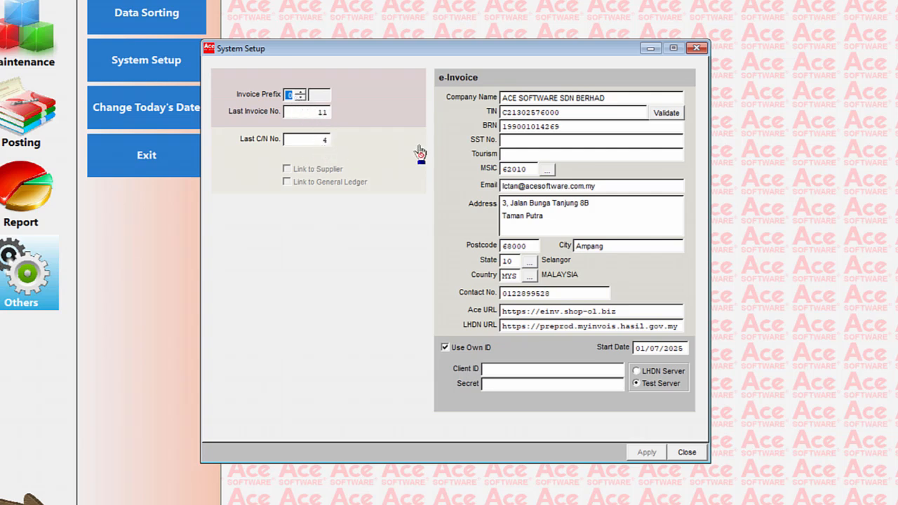
click(624, 100)
click(623, 114)
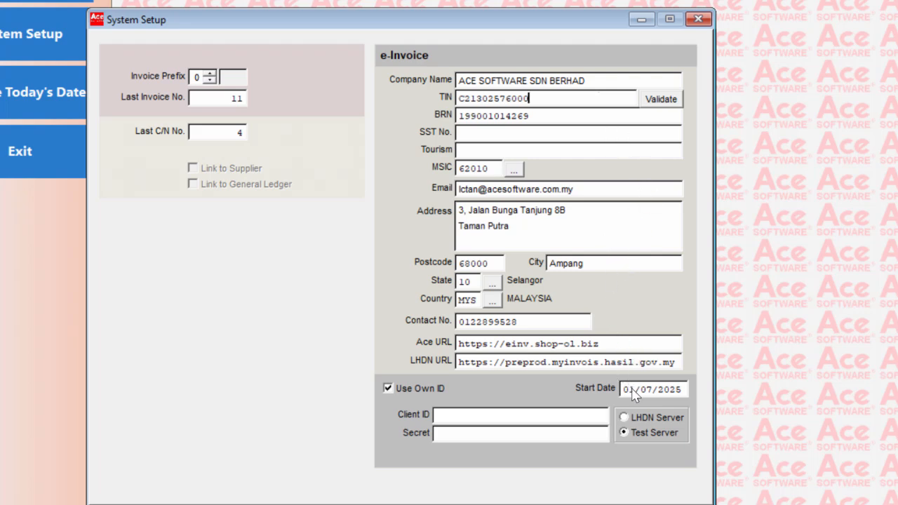
- Check the LHDN Server and Test Server options and the Client ID and Secret fields, and close the system setup
click(624, 419)
click(623, 432)
click(468, 415)
click(472, 434)
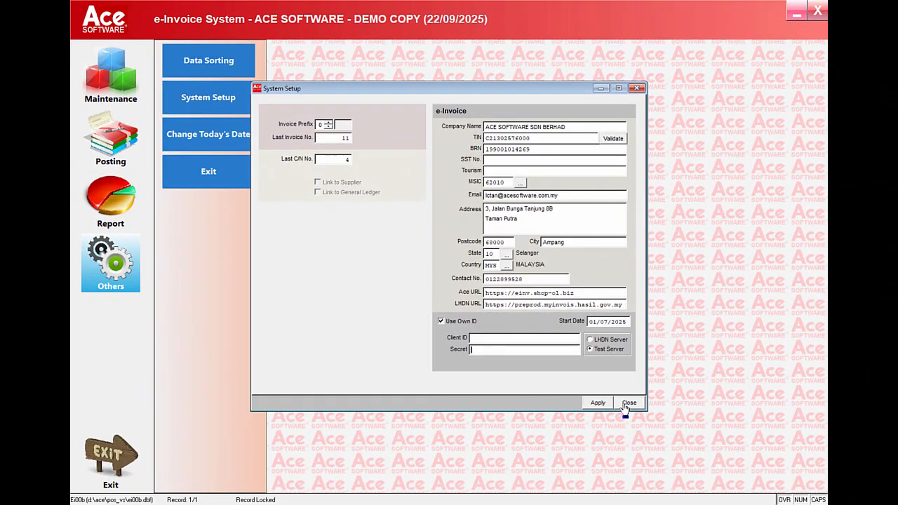
click(629, 404)
click(485, 278)
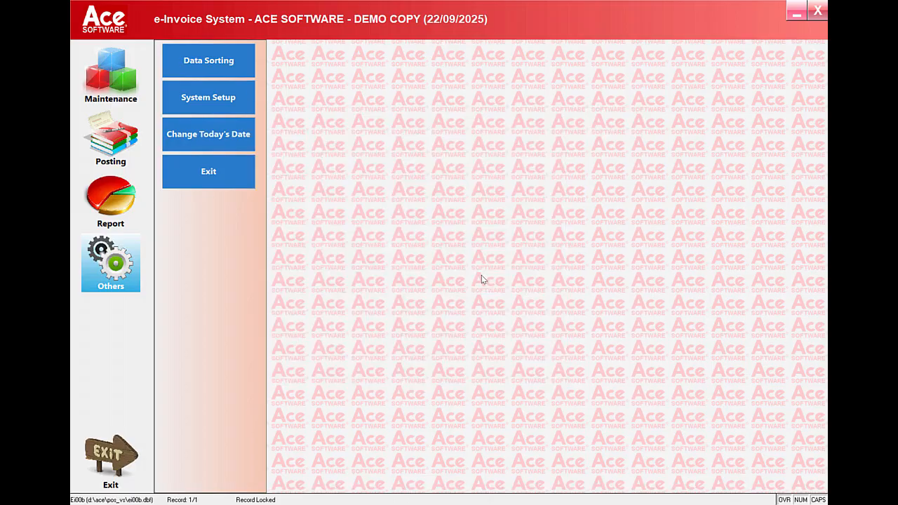